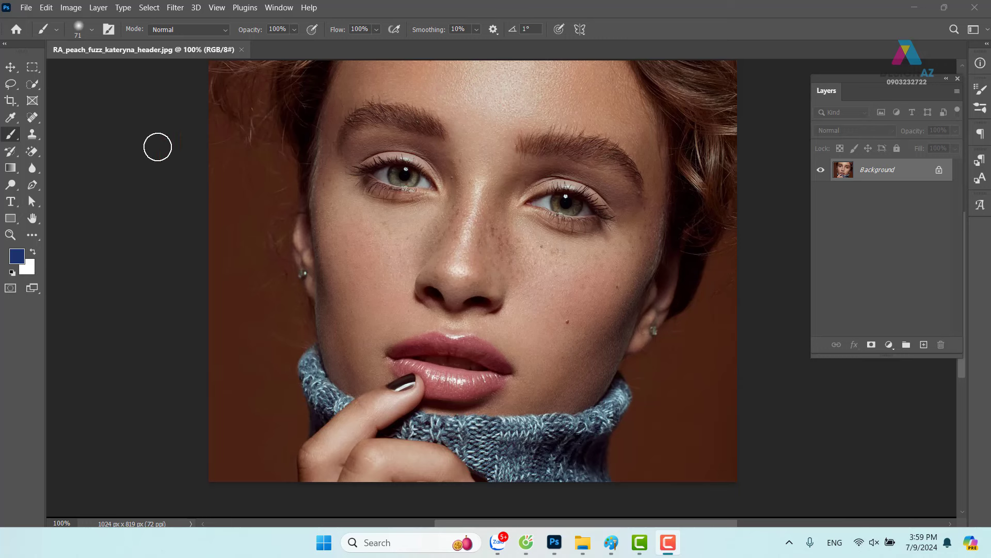
- Duplicate the Background into Layer 1 and invert that copy into a negative
{"action": "left_click", "coordinate": [10, 67]}
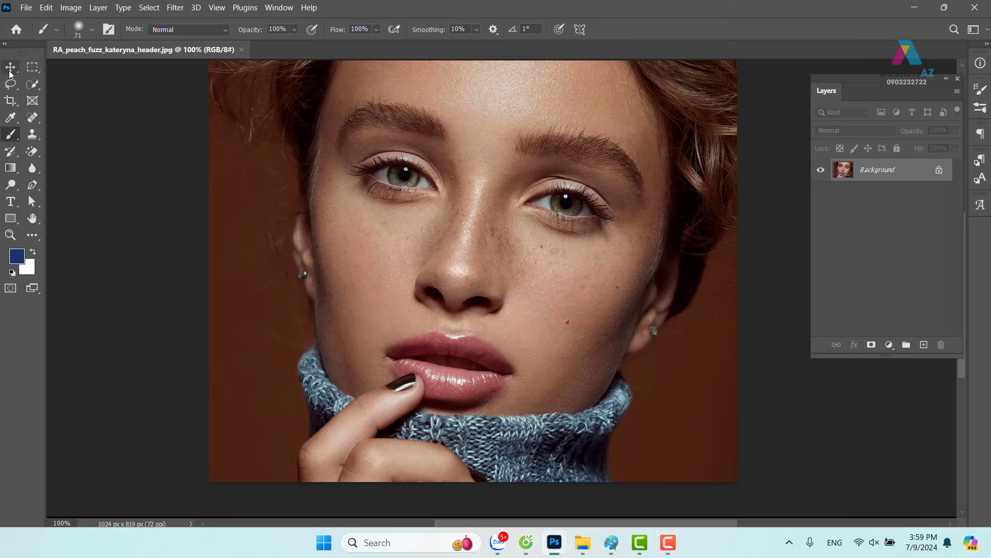
{"action": "key", "text": "ctrl+plus"}
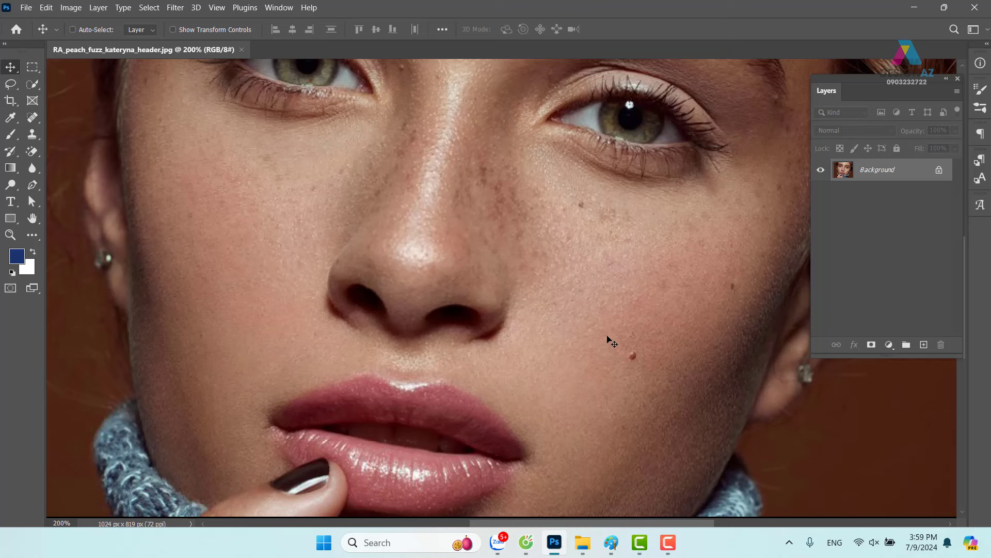
{"action": "key", "text": "ctrl+minus"}
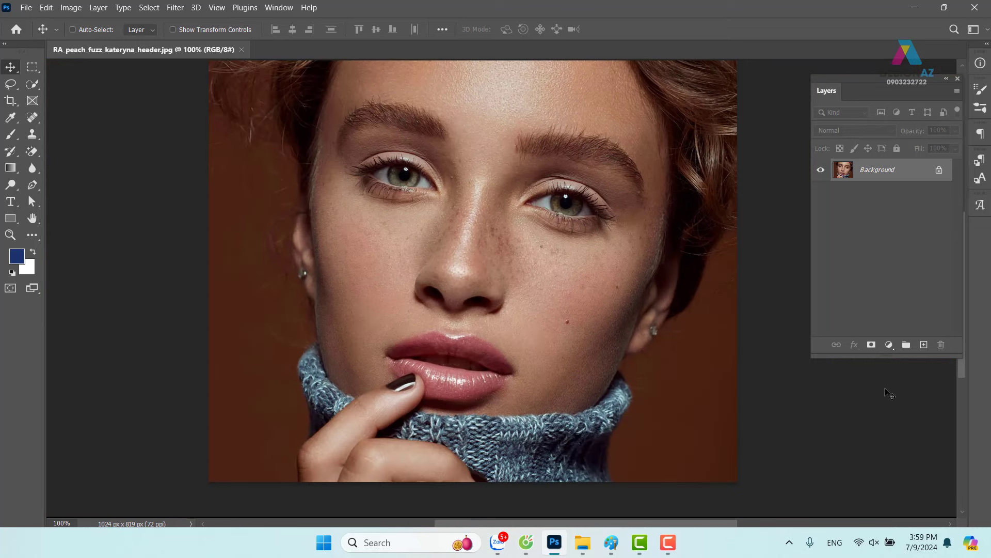
{"action": "key", "text": "ctrl+j"}
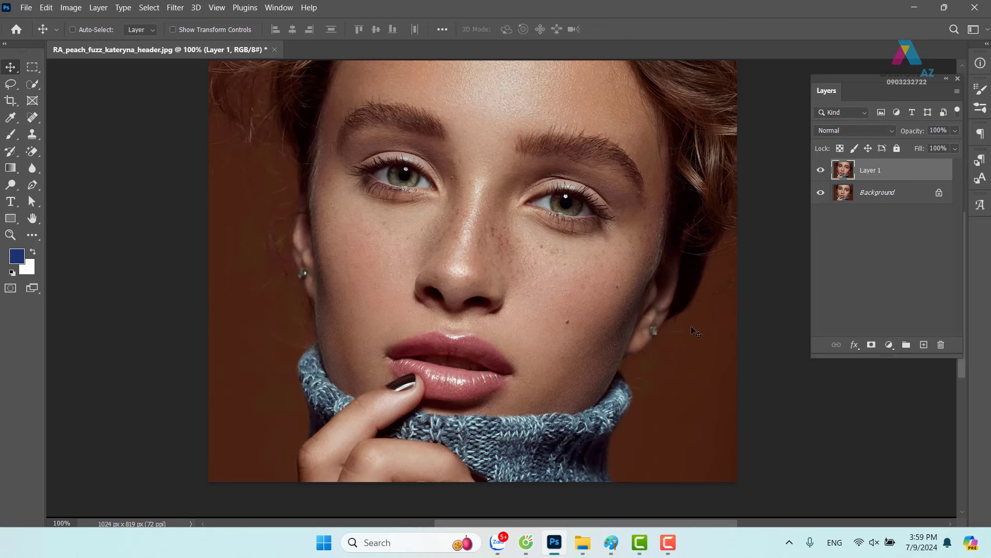
{"action": "mouse_move", "coordinate": [572, 246]}
{"action": "left_mouse_down"}
{"action": "mouse_move", "coordinate": [580, 310]}
{"action": "mouse_move", "coordinate": [555, 289]}
{"action": "left_mouse_up"}
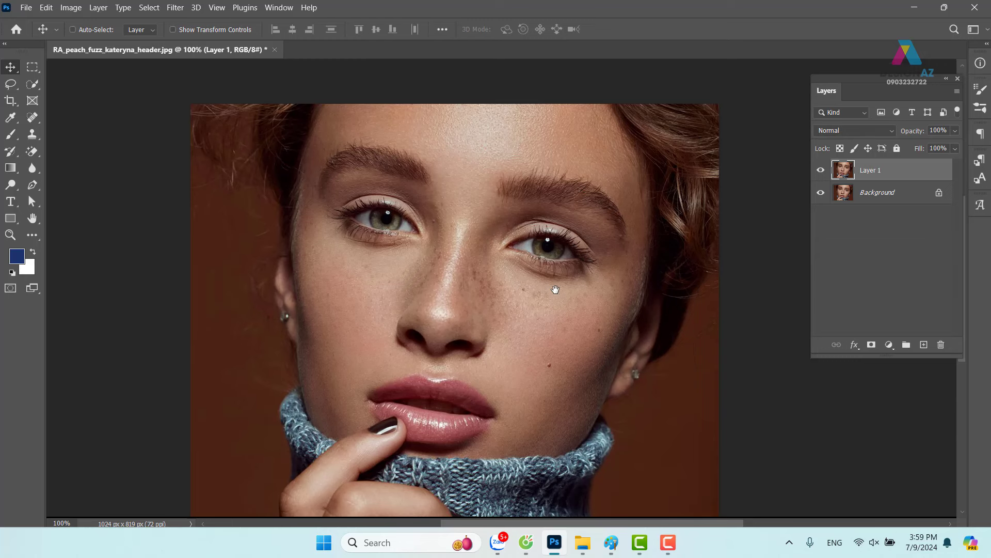
{"action": "key", "text": "ctrl"}
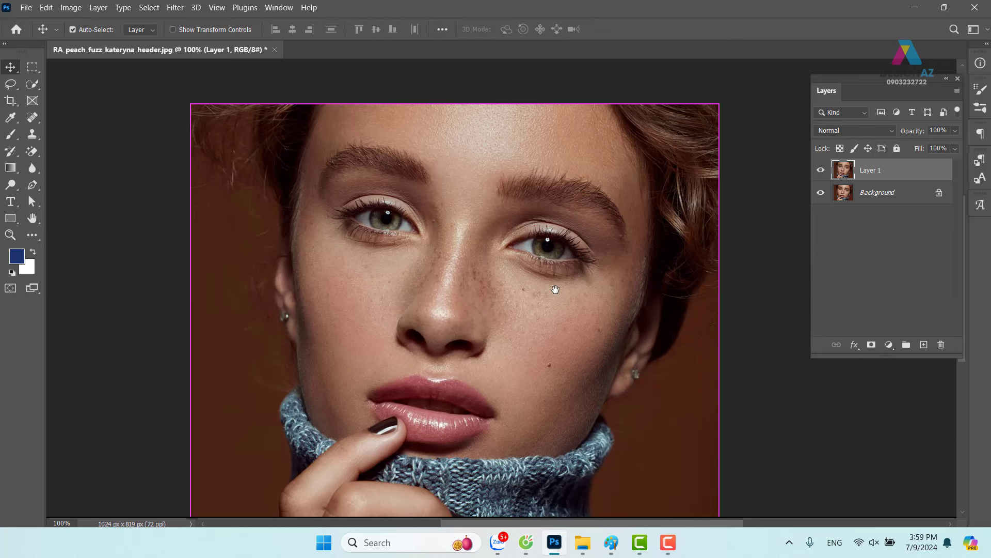
{"action": "key", "text": "ctrl+i"}
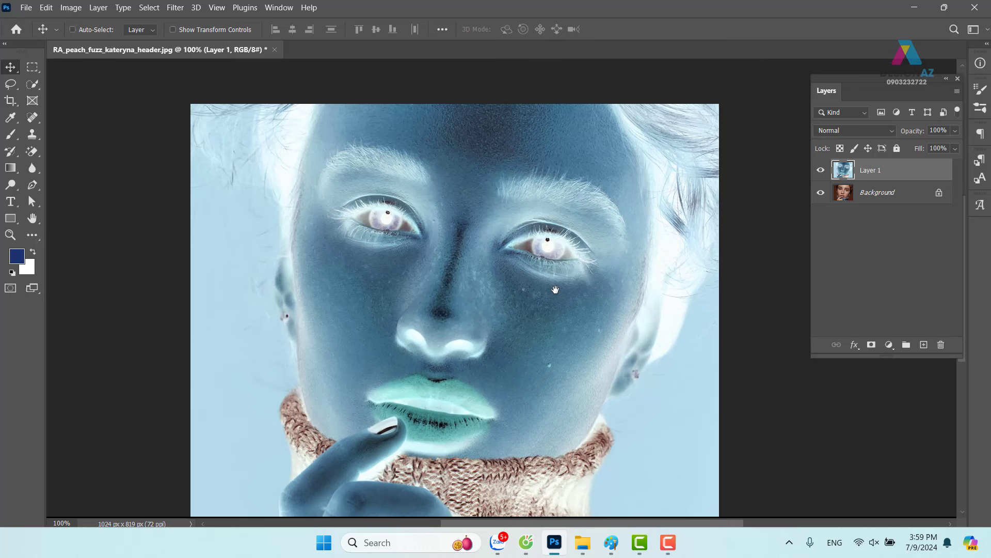
- Set the inverted Layer 1's blend mode to Vivid Light
{"action": "left_click", "coordinate": [847, 132]}
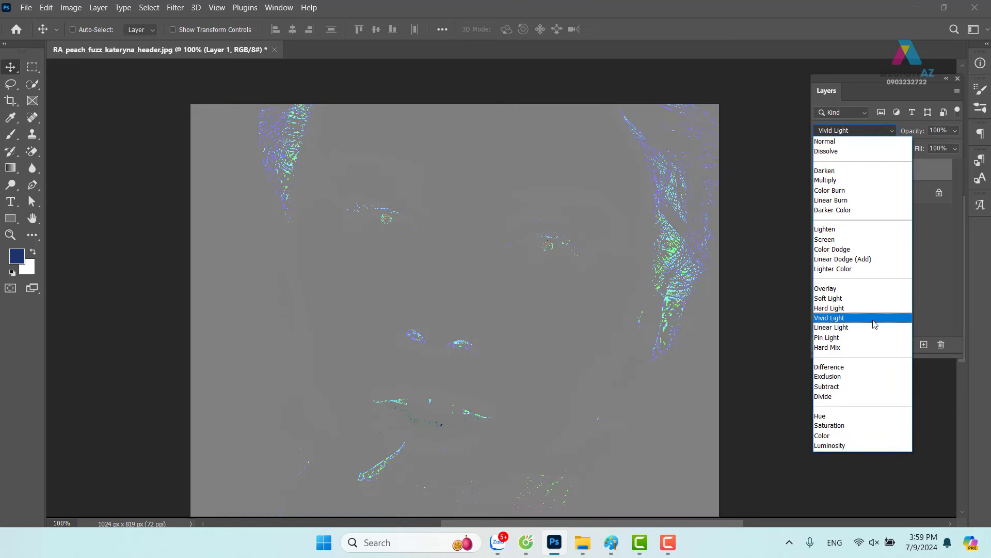
{"action": "left_click", "coordinate": [874, 318]}
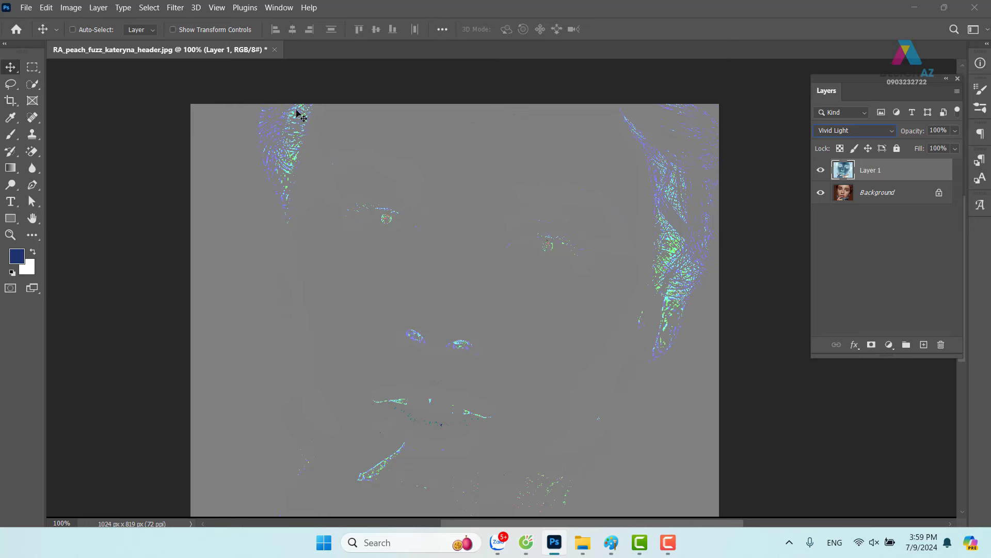
{"action": "left_click", "coordinate": [176, 9]}
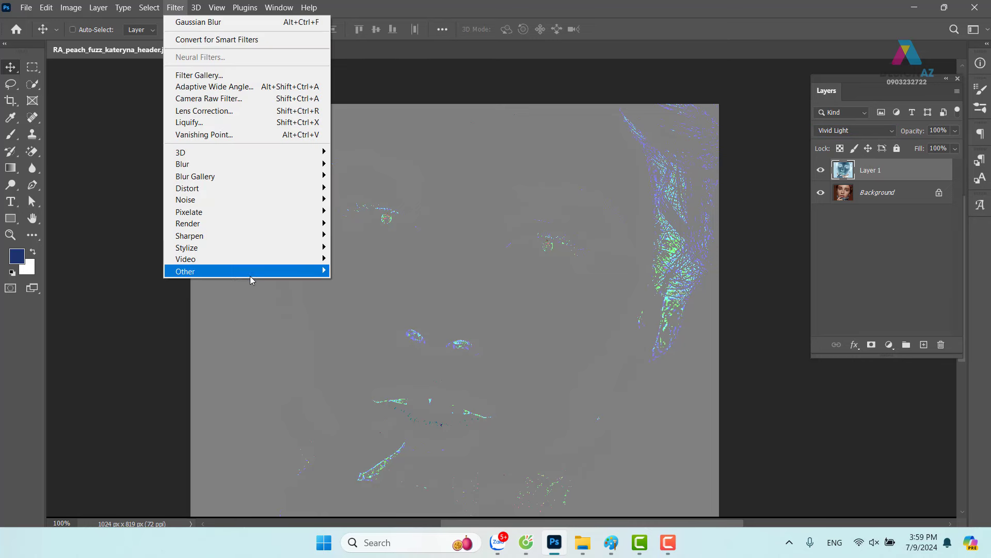
- Apply a High Pass filter of about 4.3 px radius to Layer 1
{"action": "mouse_move", "coordinate": [233, 271]}
{"action": "left_click", "coordinate": [359, 283]}
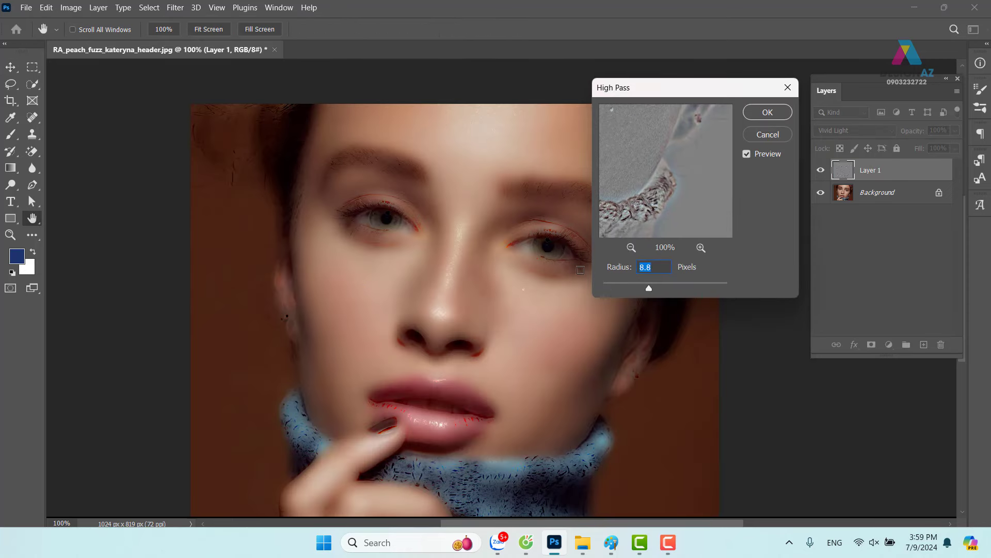
{"action": "key", "text": "ctrl+plus"}
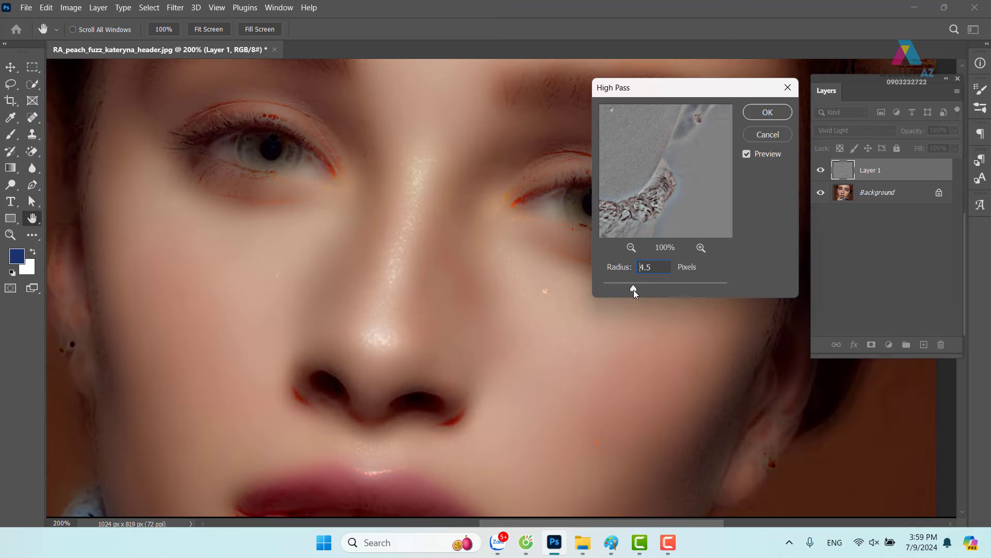
{"action": "left_click_drag", "start_coordinate": [634, 290], "coordinate": [644, 288]}
{"action": "mouse_move", "coordinate": [667, 140]}
{"action": "left_mouse_down"}
{"action": "mouse_move", "coordinate": [695, 196]}
{"action": "mouse_move", "coordinate": [633, 140]}
{"action": "mouse_move", "coordinate": [677, 160]}
{"action": "mouse_move", "coordinate": [634, 180]}
{"action": "left_mouse_up"}
{"action": "left_click", "coordinate": [768, 113]}
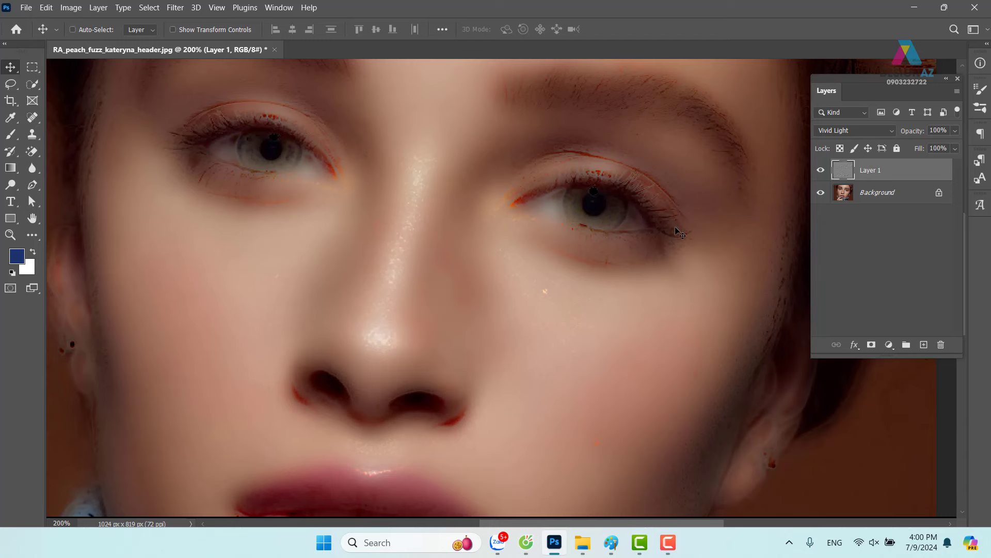
{"action": "key", "text": "ctrl+minus"}
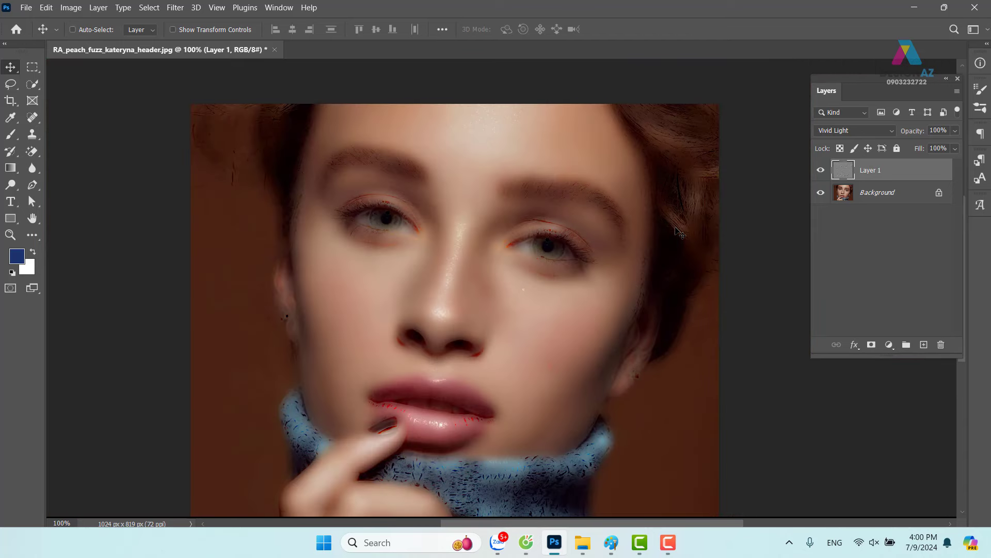
{"action": "key", "text": "ctrl+plus"}
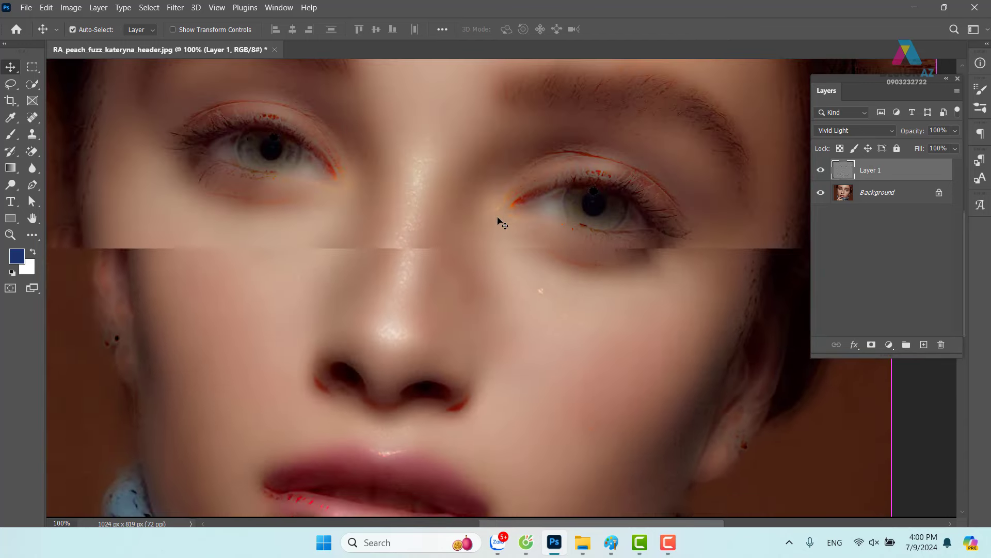
{"action": "left_click", "coordinate": [175, 7]}
{"action": "mouse_move", "coordinate": [232, 165]}
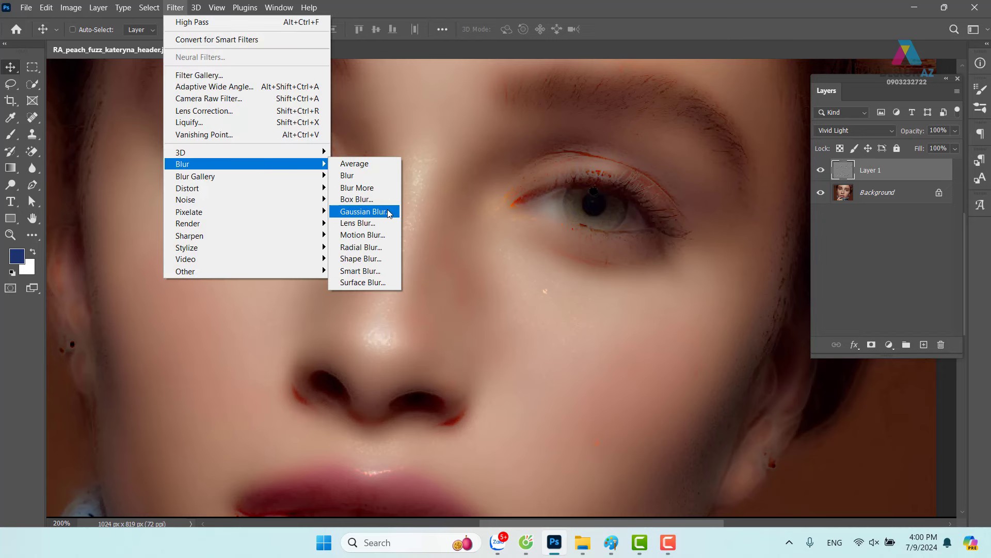
- Preview a Gaussian Blur on Layer 1, adjusting the radius to about 1.8 px
{"action": "left_click", "coordinate": [388, 212]}
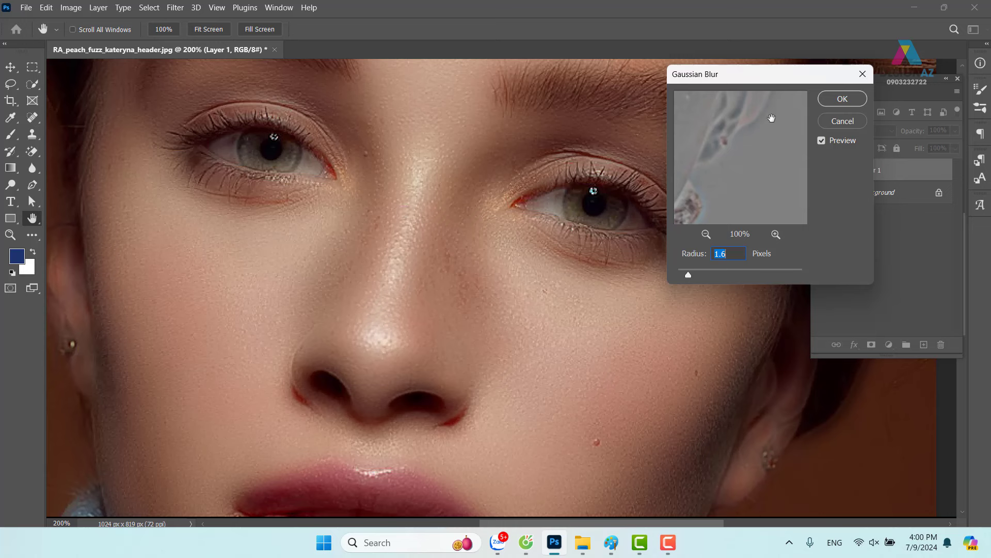
{"action": "left_click_drag", "start_coordinate": [765, 76], "coordinate": [792, 79]}
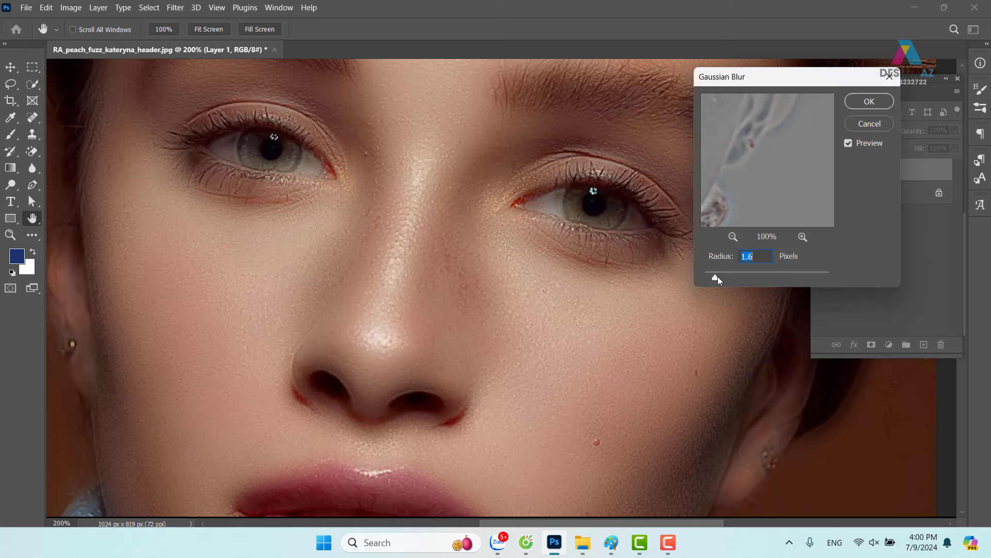
{"action": "mouse_move", "coordinate": [714, 278]}
{"action": "left_mouse_down"}
{"action": "mouse_move", "coordinate": [703, 277]}
{"action": "mouse_move", "coordinate": [720, 280]}
{"action": "left_mouse_up"}
{"action": "left_click_drag", "start_coordinate": [717, 279], "coordinate": [711, 280]}
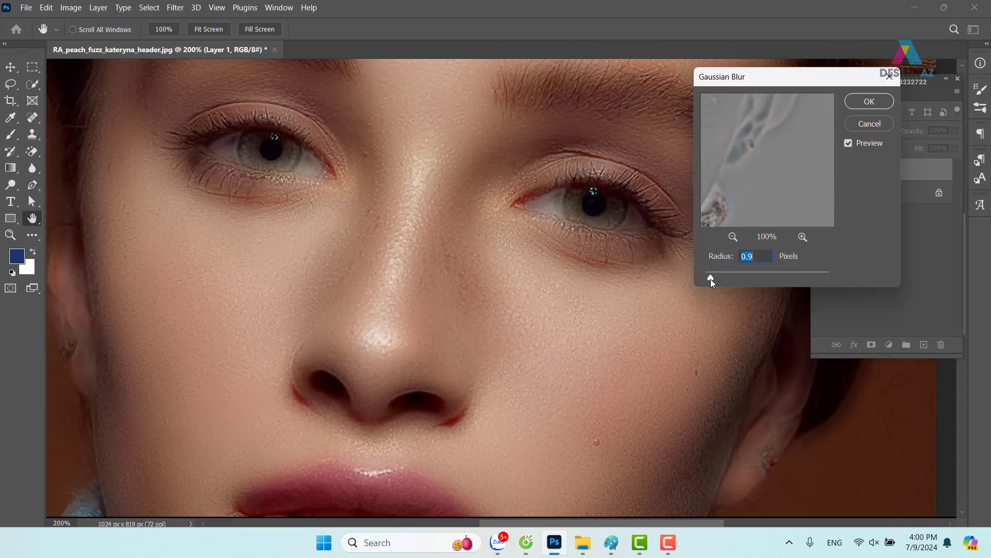
{"action": "left_click_drag", "start_coordinate": [714, 277], "coordinate": [718, 277]}
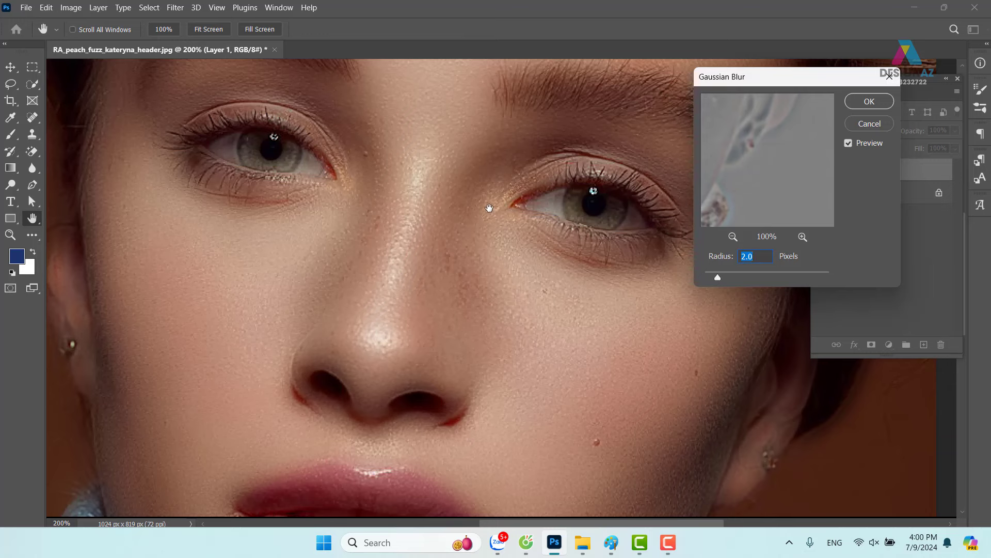
{"action": "left_click_drag", "start_coordinate": [491, 206], "coordinate": [424, 327]}
{"action": "key", "text": "Return"}
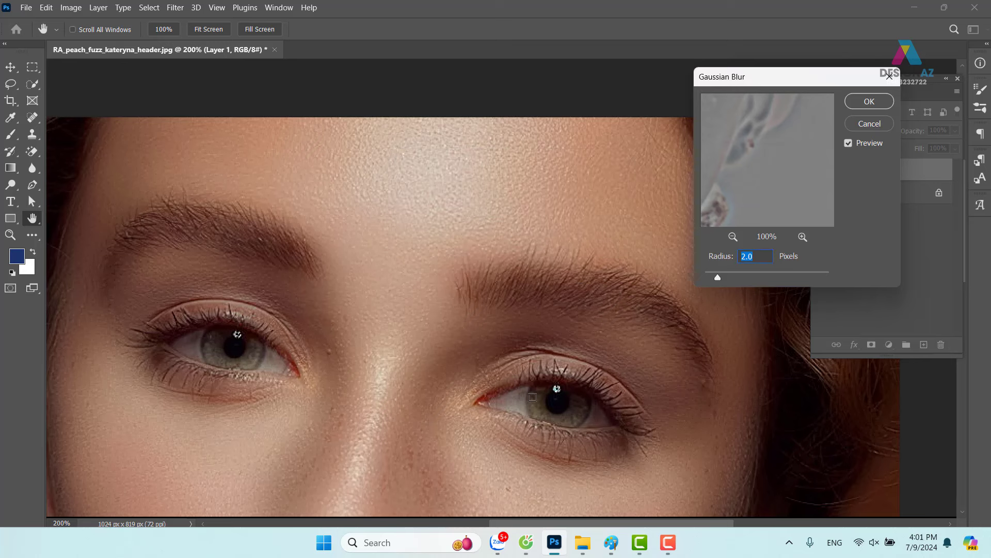
{"action": "left_click_drag", "start_coordinate": [717, 278], "coordinate": [716, 277]}
- Apply the Gaussian Blur, compare Layer 1 on and off, and add a white layer mask
{"action": "key", "text": "Return"}
{"action": "key", "text": "v"}
{"action": "key", "text": "ctrl+1"}
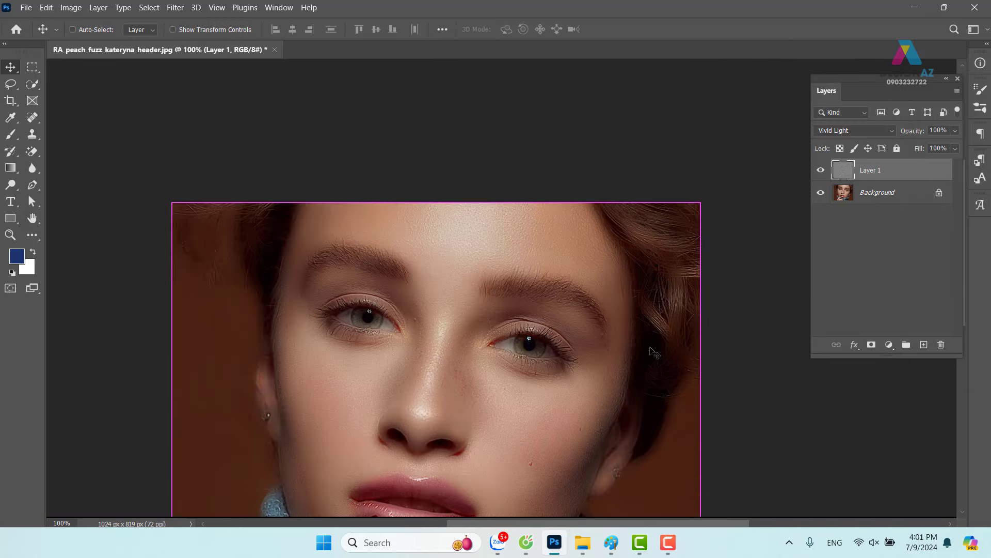
{"action": "left_click_drag", "start_coordinate": [564, 412], "coordinate": [613, 273]}
{"action": "key", "text": "ctrl+plus"}
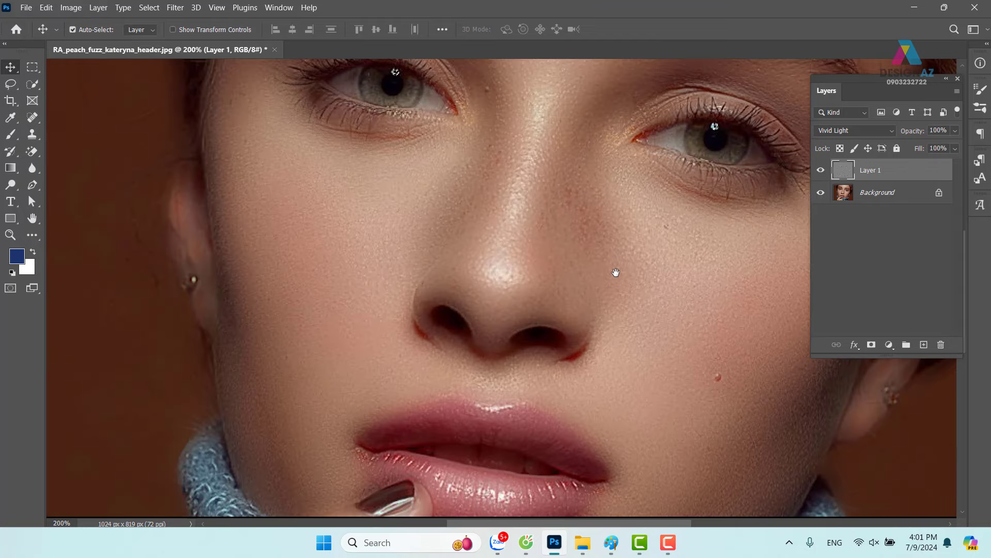
{"action": "left_click_drag", "start_coordinate": [613, 212], "coordinate": [588, 281]}
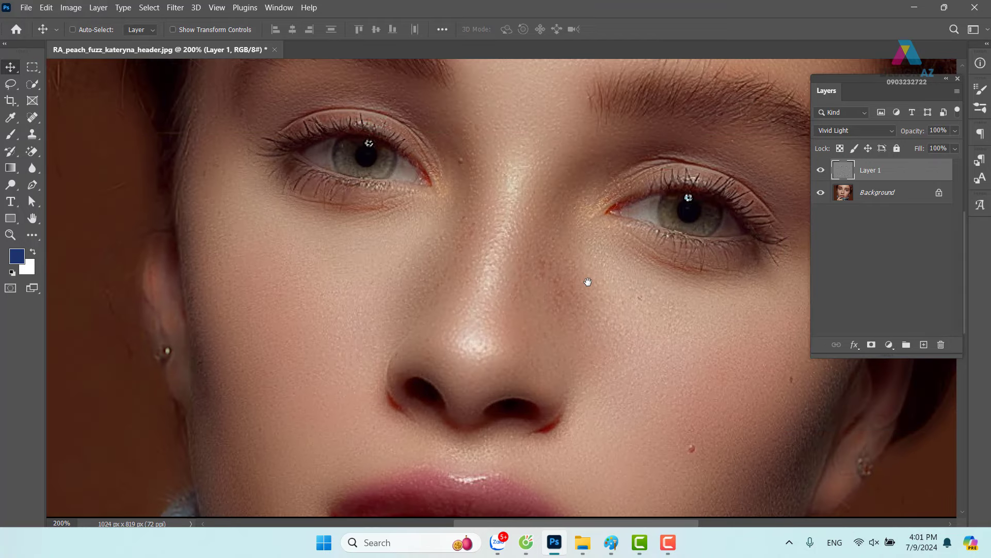
{"action": "left_click", "coordinate": [820, 172]}
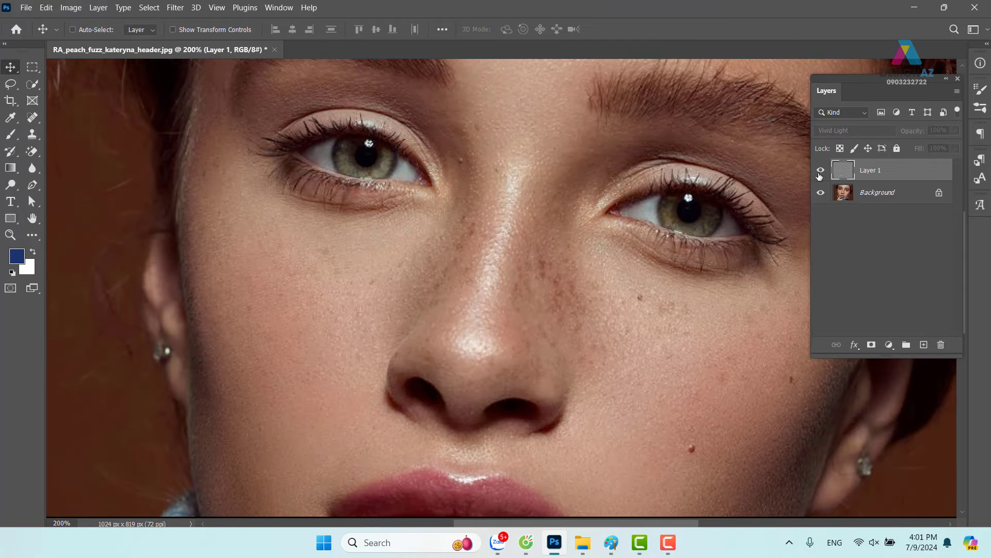
{"action": "left_click", "coordinate": [819, 173]}
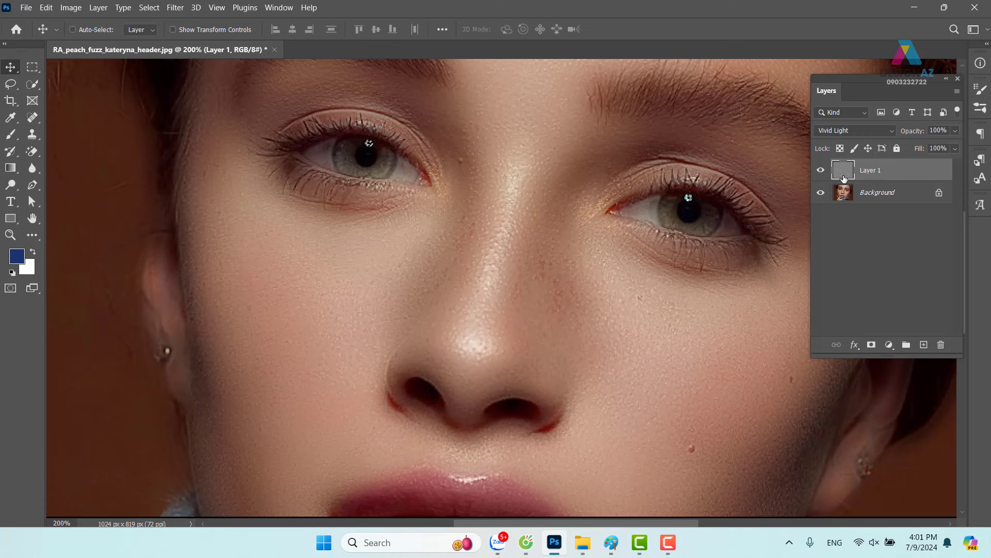
{"action": "left_click", "coordinate": [872, 345]}
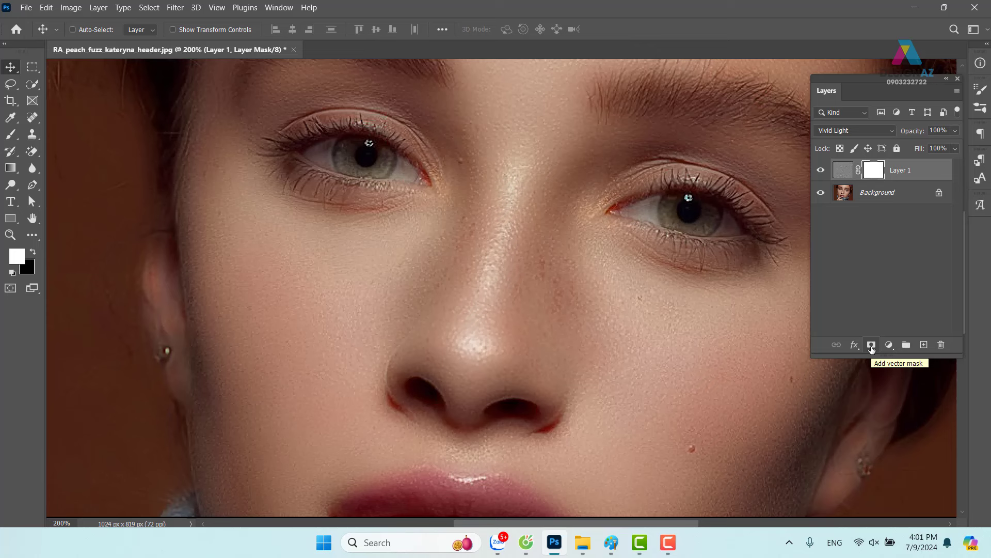
- Invert Layer 1's mask to black and show the Brush tool's size and hardness presets
{"action": "key", "text": "ctrl+i"}
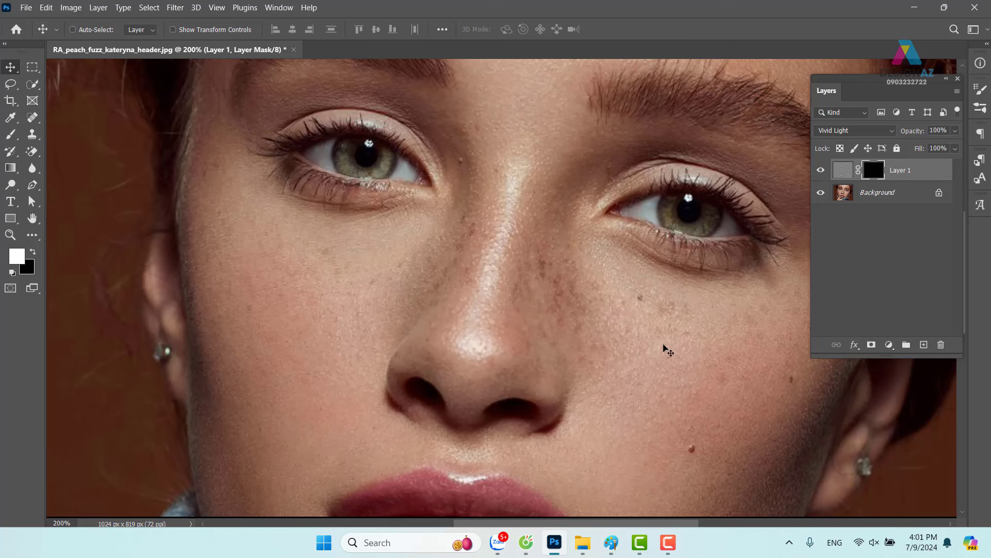
{"action": "key", "text": "b"}
{"action": "left_click", "coordinate": [91, 30]}
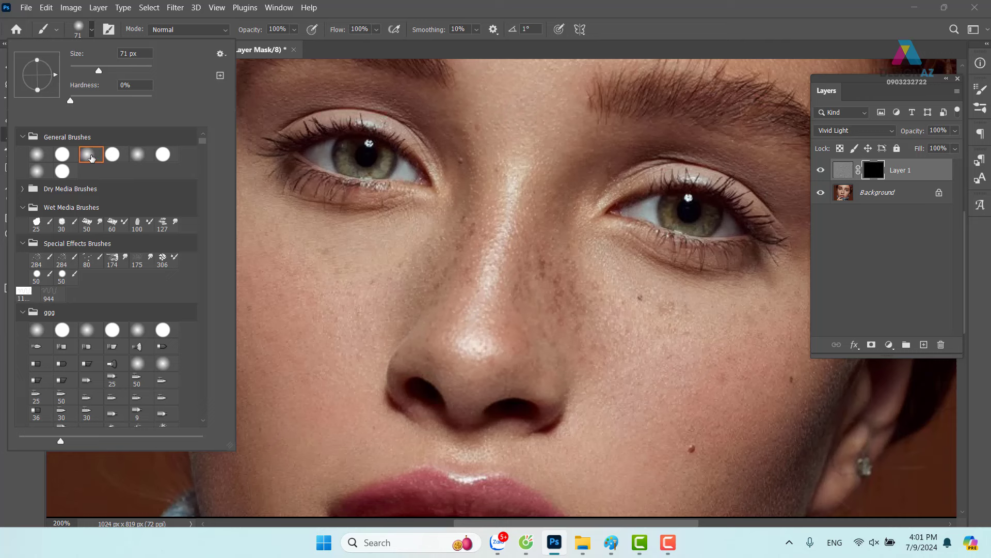
- Paint the mask with a soft round brush over the cheeks, nose sides and upper lip
{"action": "left_click", "coordinate": [436, 10]}
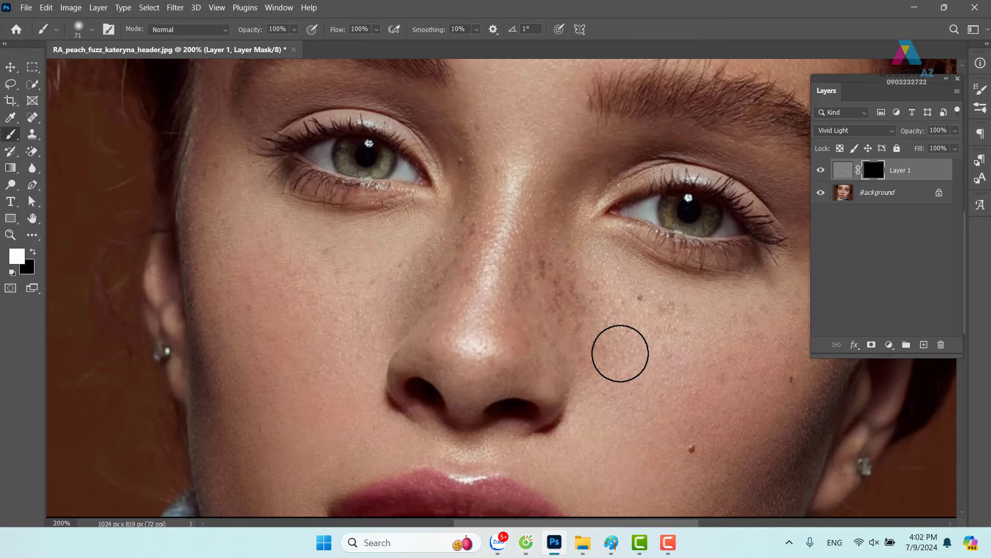
{"action": "mouse_move", "coordinate": [611, 310]}
{"action": "left_mouse_down"}
{"action": "mouse_move", "coordinate": [534, 429]}
{"action": "mouse_move", "coordinate": [562, 183]}
{"action": "left_mouse_up"}
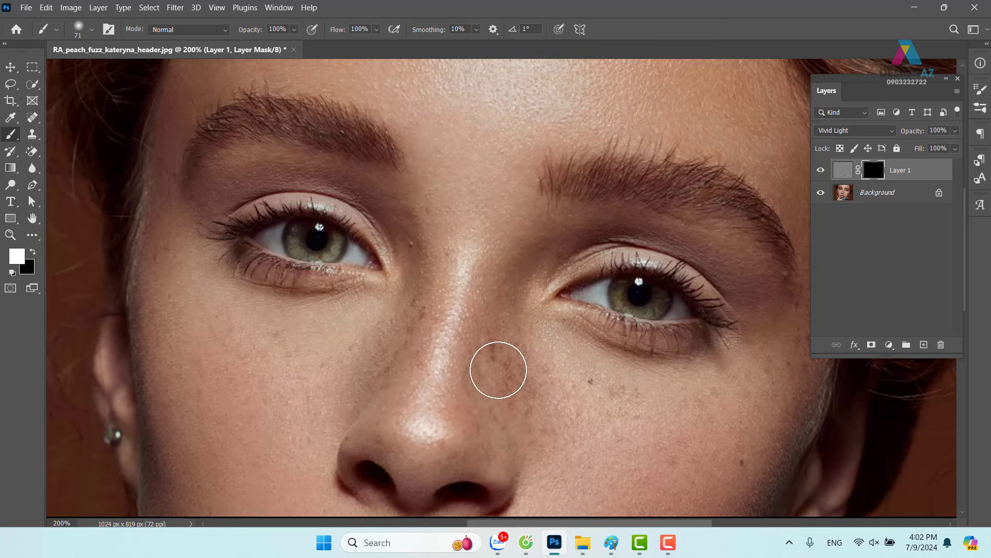
{"action": "left_click", "coordinate": [597, 394]}
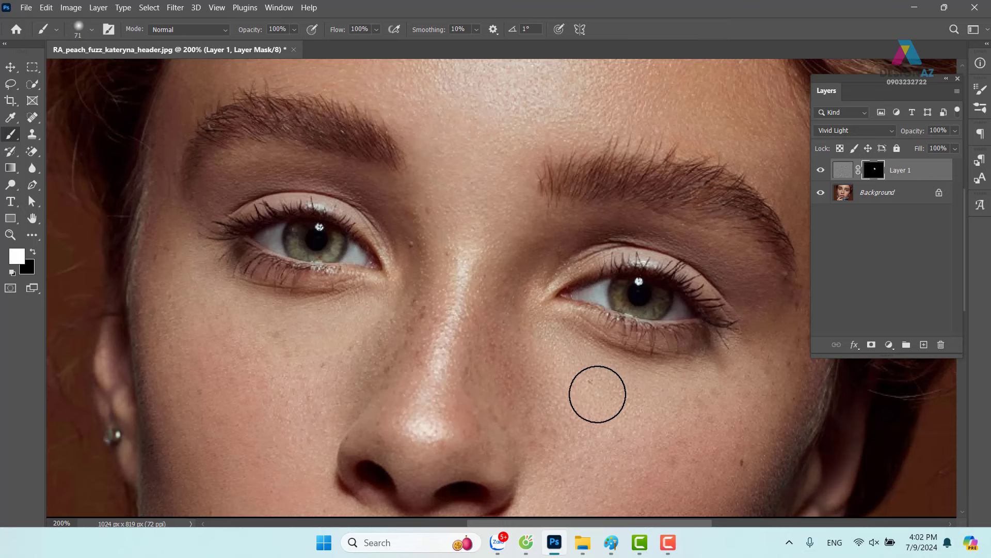
{"action": "left_click_drag", "start_coordinate": [544, 412], "coordinate": [522, 285]}
{"action": "left_click_drag", "start_coordinate": [457, 250], "coordinate": [476, 150]}
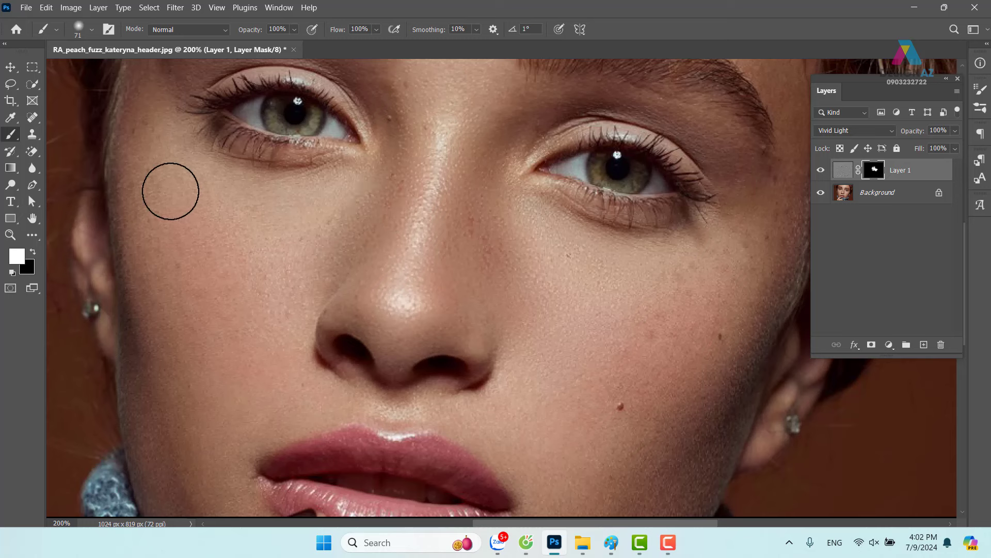
{"action": "left_click_drag", "start_coordinate": [171, 191], "coordinate": [376, 395]}
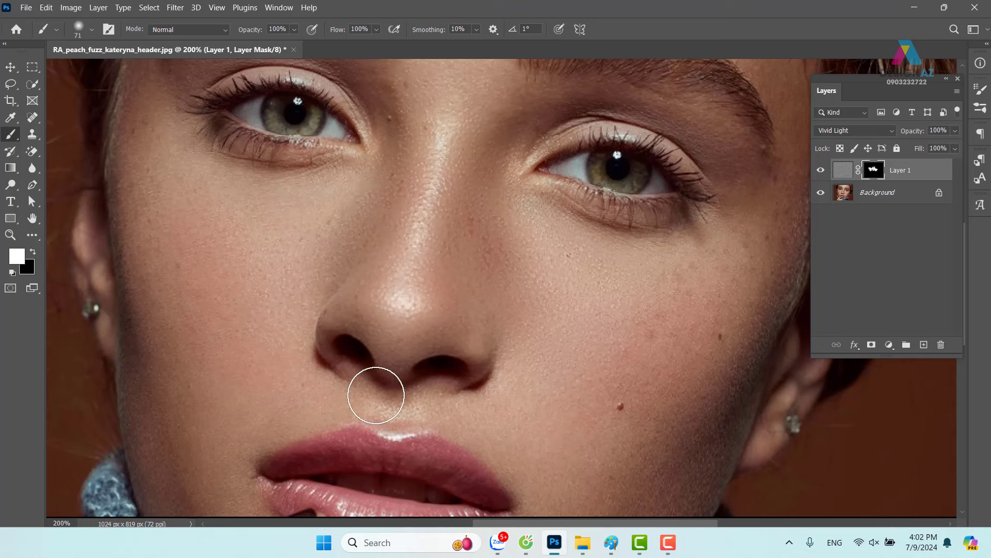
{"action": "mouse_move", "coordinate": [376, 395]}
{"action": "left_mouse_down"}
{"action": "mouse_move", "coordinate": [438, 338]}
{"action": "mouse_move", "coordinate": [628, 348]}
{"action": "left_mouse_up"}
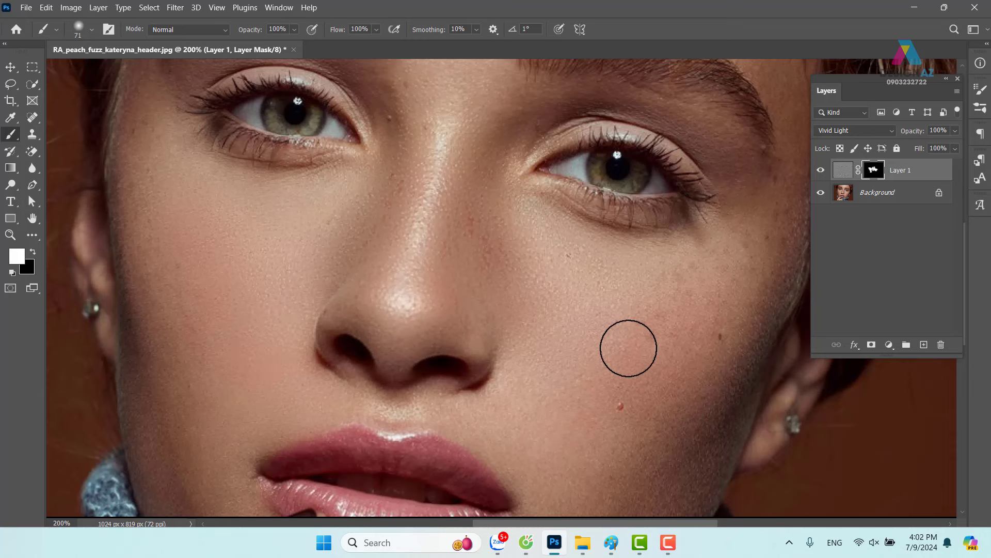
{"action": "left_click_drag", "start_coordinate": [680, 284], "coordinate": [550, 299]}
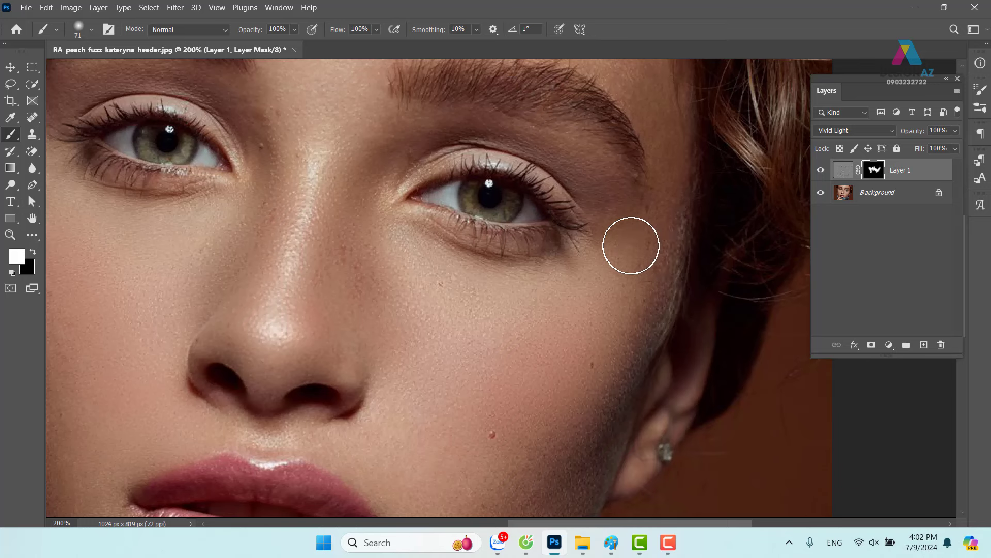
- Resize the brush to 34 px, then enlarge it to 62 px
{"action": "left_click", "coordinate": [92, 30]}
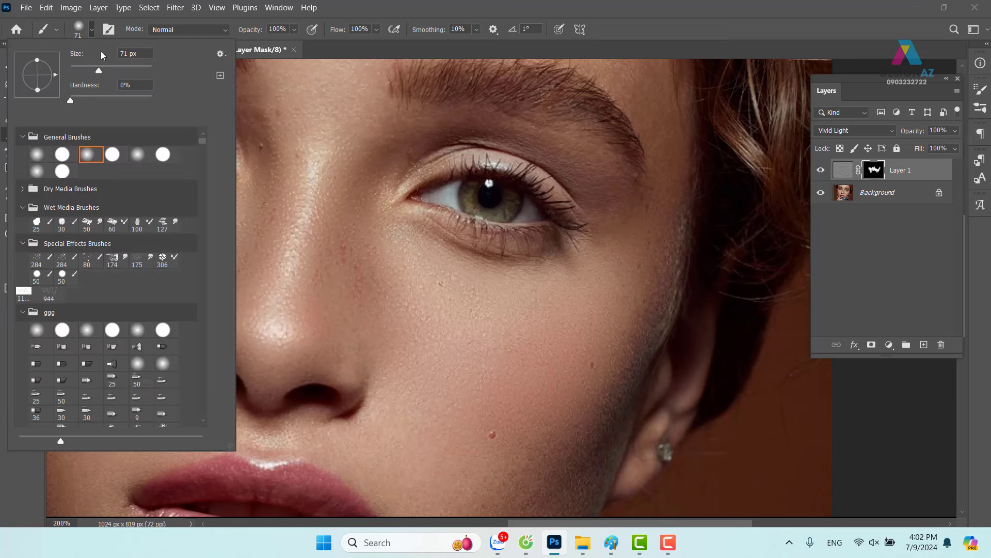
{"action": "key", "text": "Return"}
{"action": "right_click", "coordinate": [401, 278]}
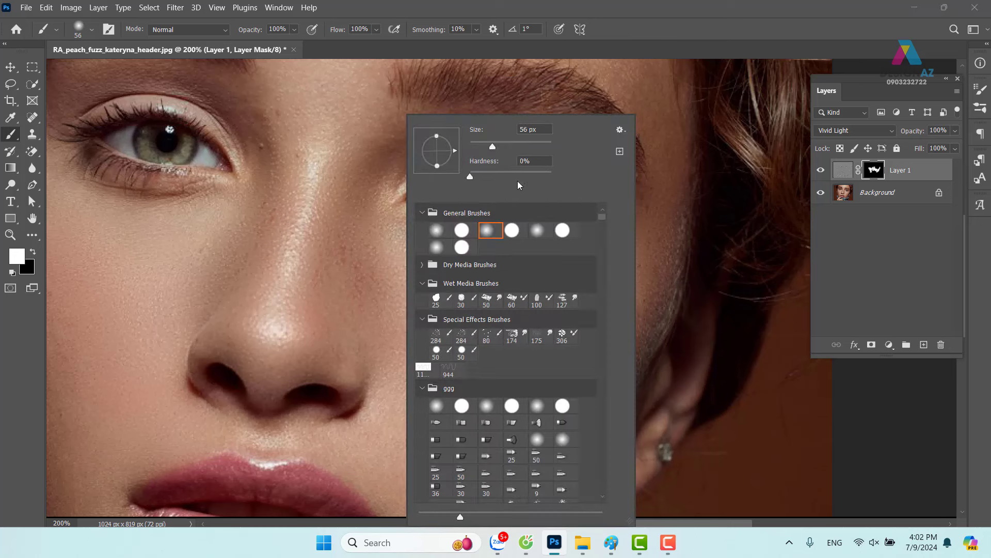
{"action": "left_click_drag", "start_coordinate": [490, 146], "coordinate": [606, 209]}
{"action": "key", "text": "Return"}
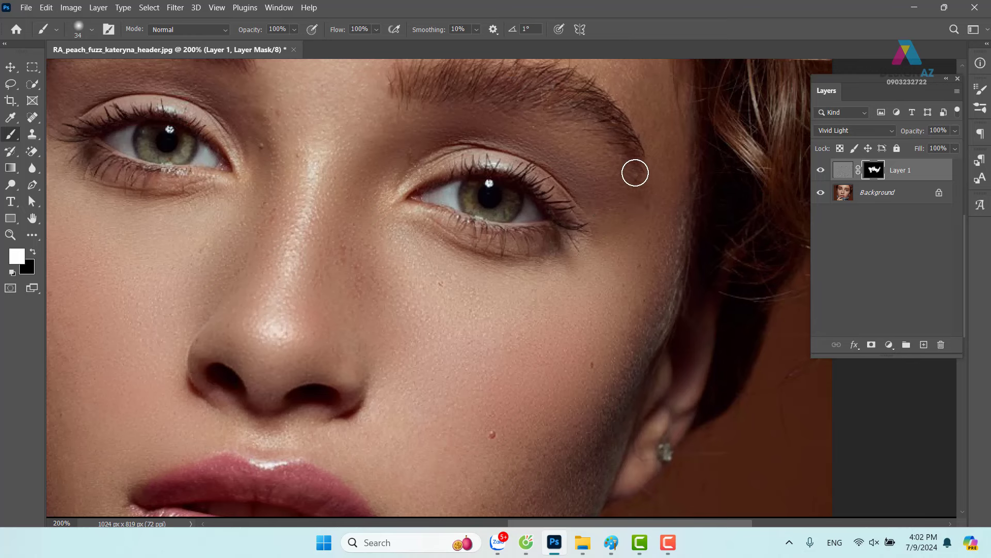
{"action": "left_click_drag", "start_coordinate": [579, 432], "coordinate": [618, 198]}
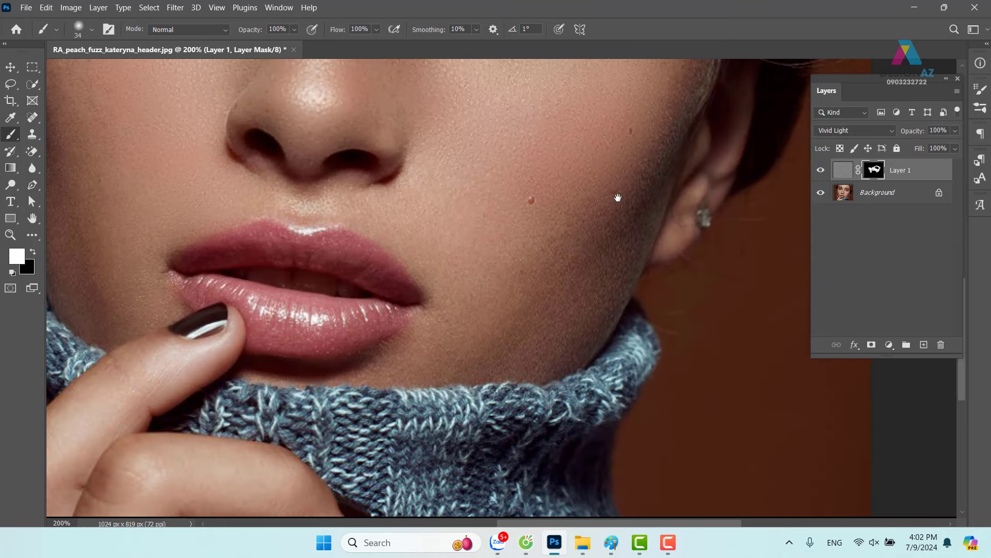
{"action": "right_click", "coordinate": [556, 240], "text": "alt"}
- Pan across the eyes, eyebrows, nose and lips to check the masked smoothing
{"action": "left_click_drag", "start_coordinate": [426, 222], "coordinate": [510, 264]}
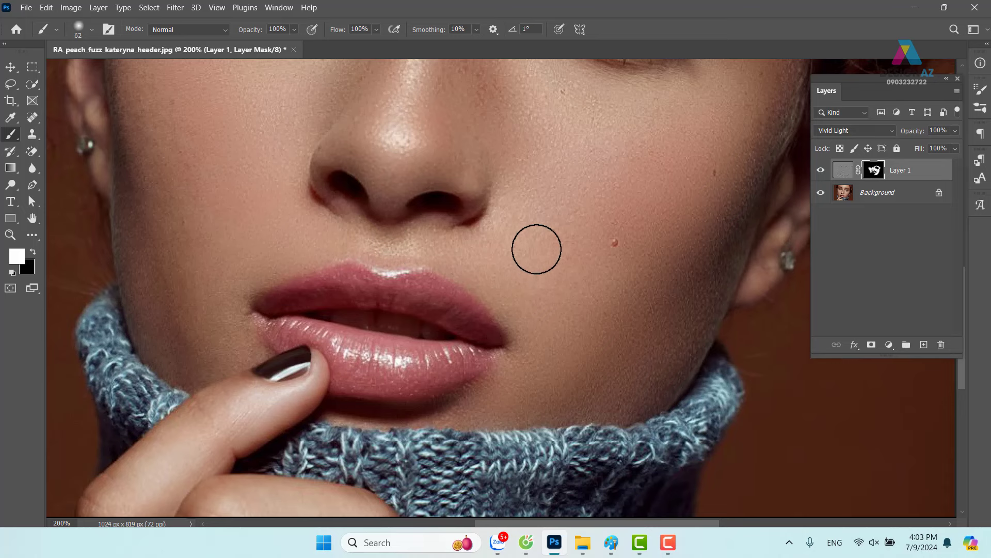
{"action": "left_click_drag", "start_coordinate": [476, 211], "coordinate": [595, 308]}
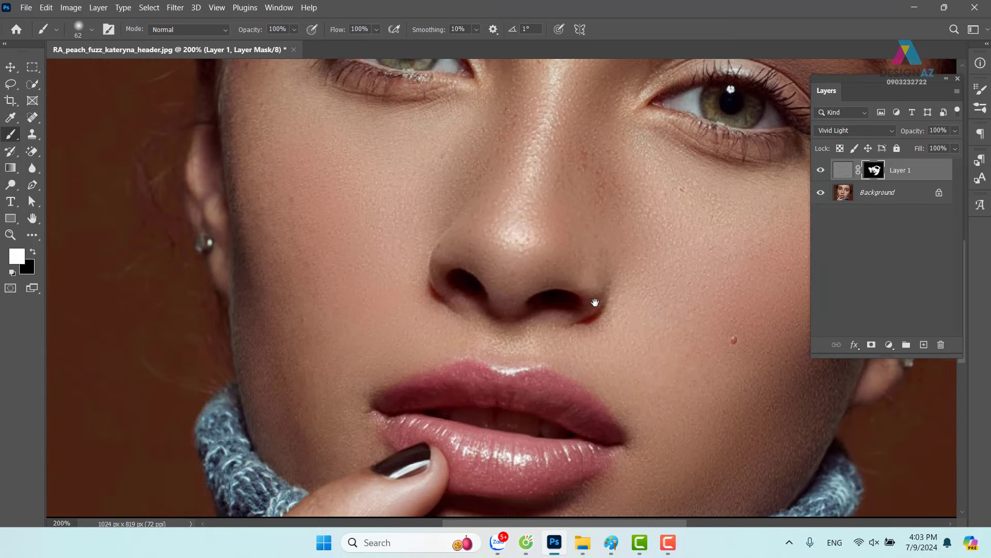
{"action": "left_click_drag", "start_coordinate": [460, 169], "coordinate": [516, 235]}
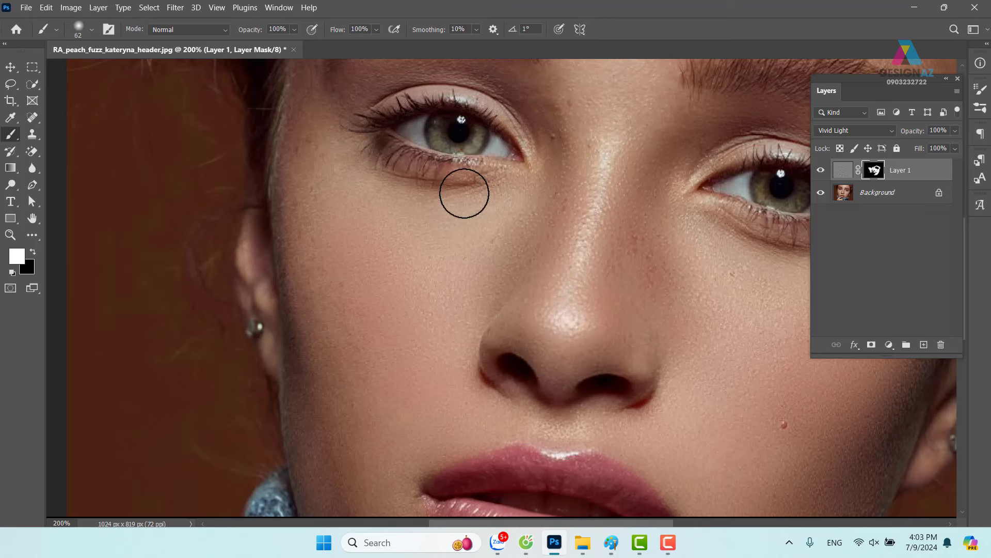
{"action": "left_click_drag", "start_coordinate": [584, 221], "coordinate": [559, 294]}
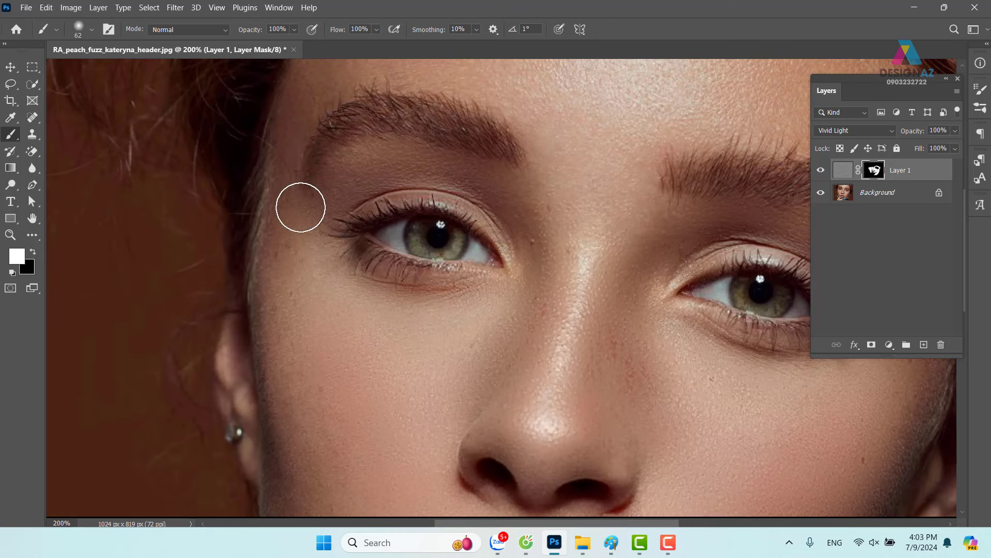
{"action": "left_click_drag", "start_coordinate": [310, 450], "coordinate": [302, 243]}
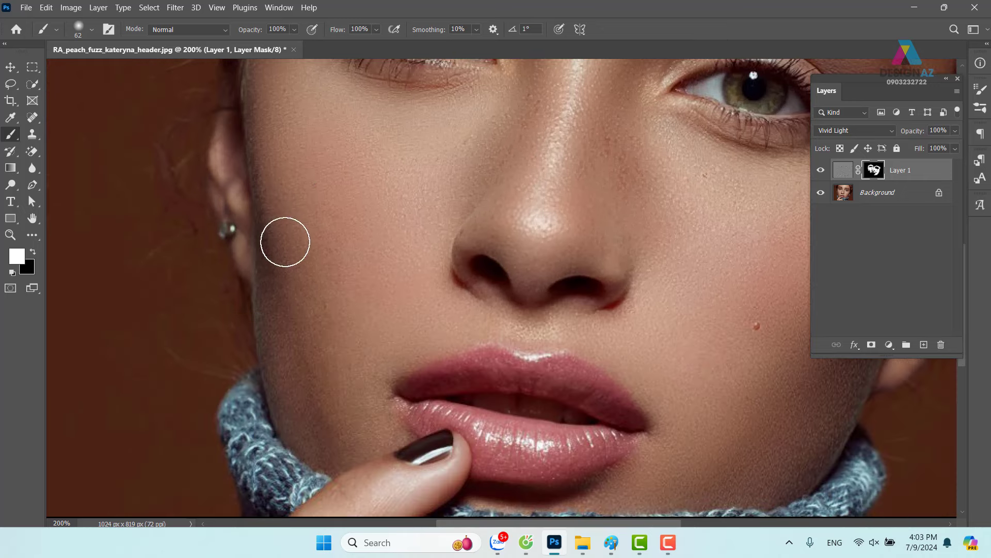
{"action": "left_click_drag", "start_coordinate": [628, 63], "coordinate": [596, 276]}
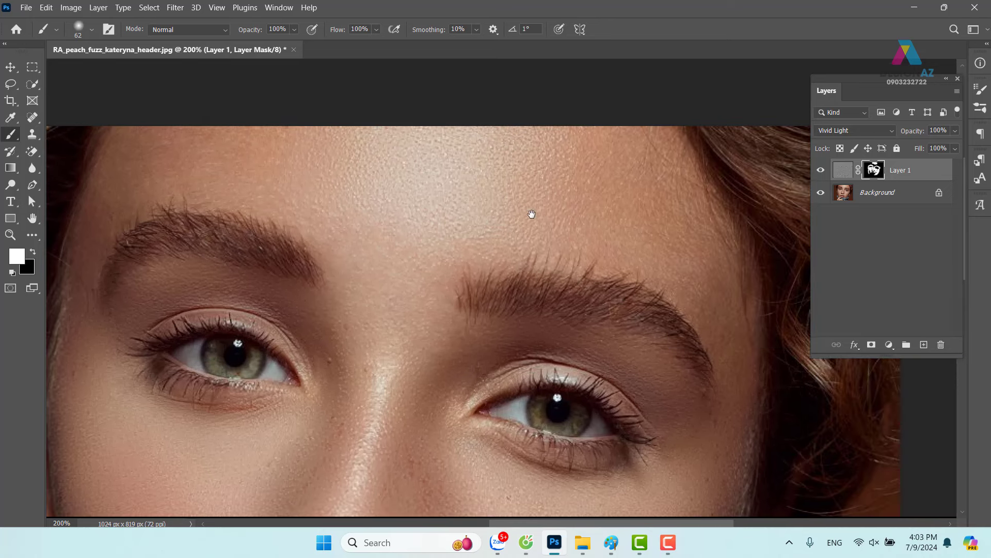
{"action": "left_click_drag", "start_coordinate": [660, 225], "coordinate": [531, 214]}
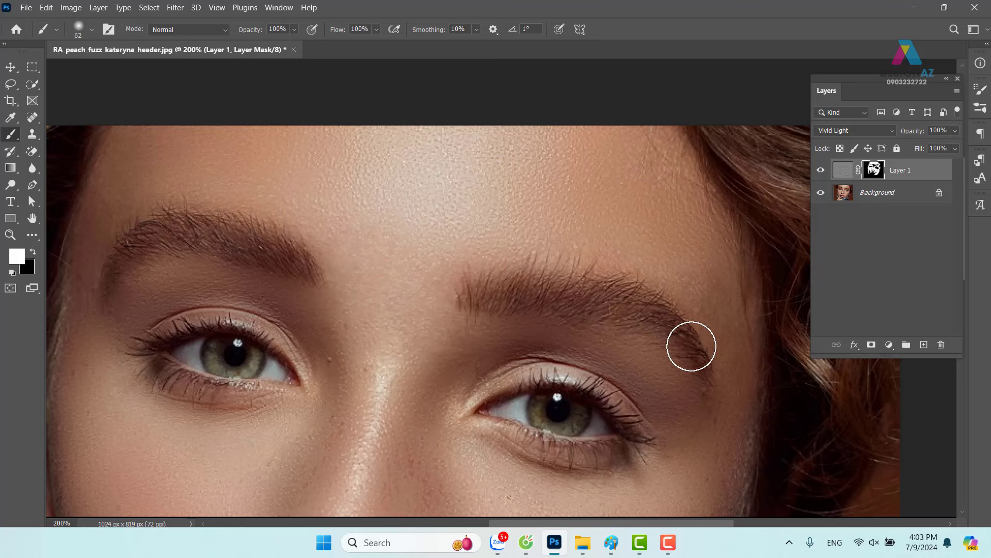
{"action": "left_click_drag", "start_coordinate": [330, 252], "coordinate": [459, 271]}
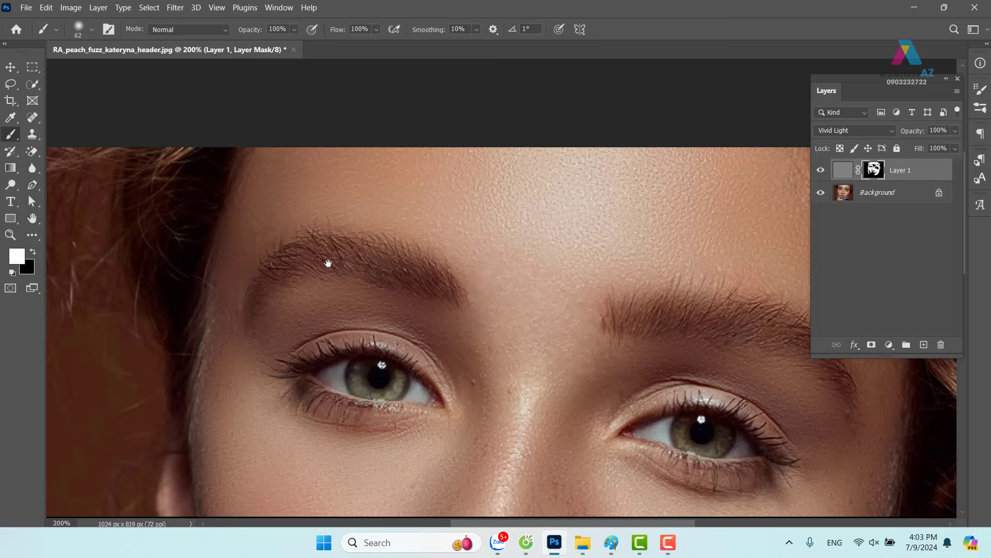
{"action": "left_click_drag", "start_coordinate": [233, 323], "coordinate": [275, 177]}
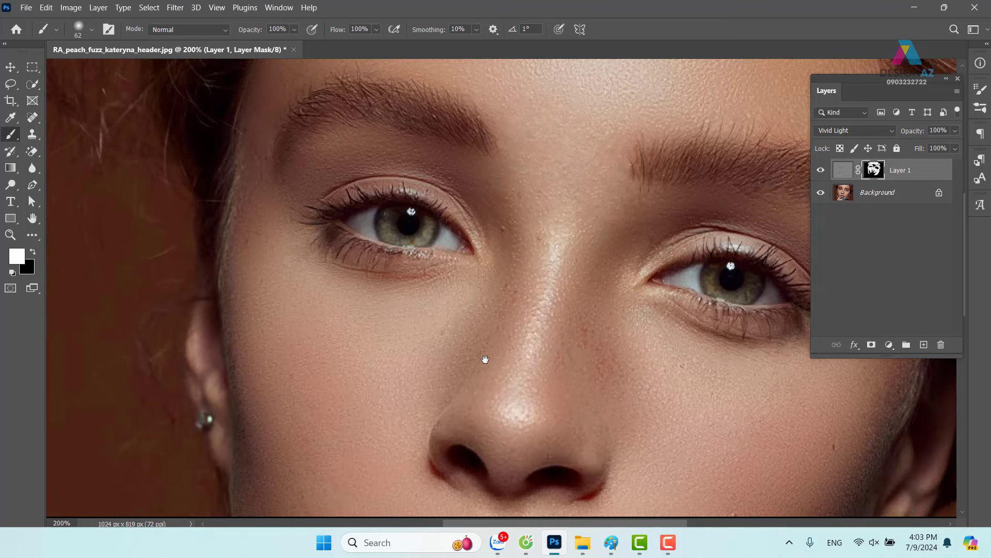
{"action": "left_click_drag", "start_coordinate": [503, 458], "coordinate": [488, 328]}
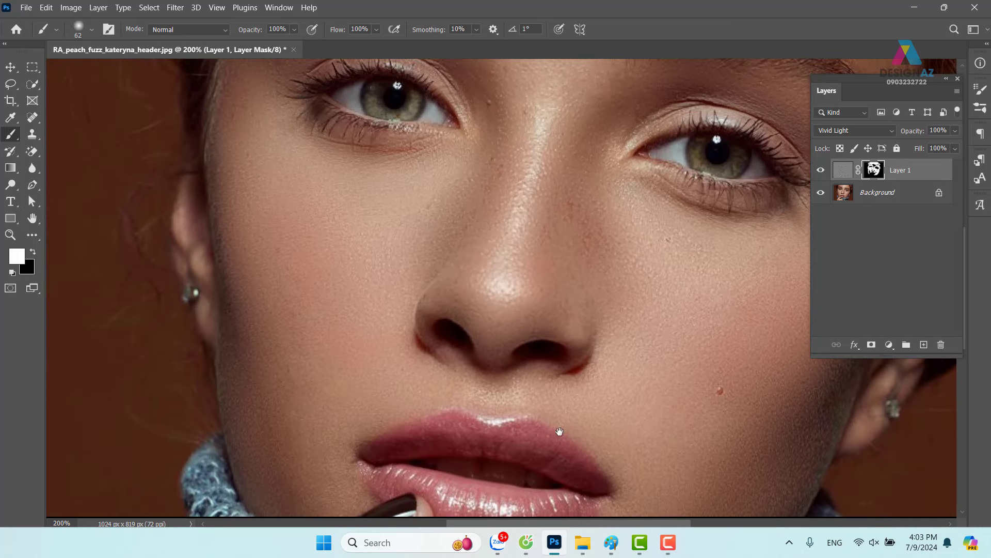
{"action": "left_click_drag", "start_coordinate": [523, 469], "coordinate": [511, 304]}
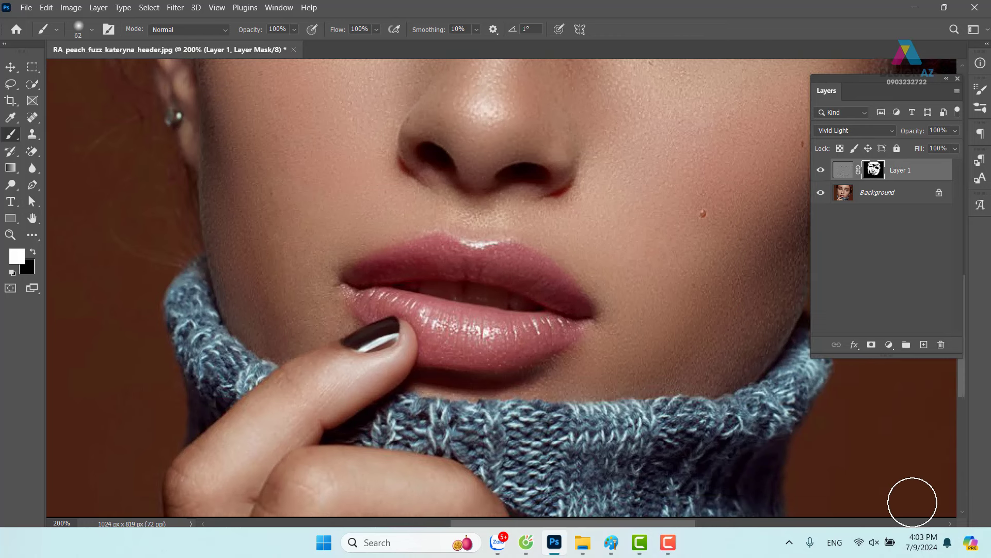
- Toggle Layer 1 off and on to compare the smoothed skin with the original
{"action": "key", "text": "ctrl+minus"}
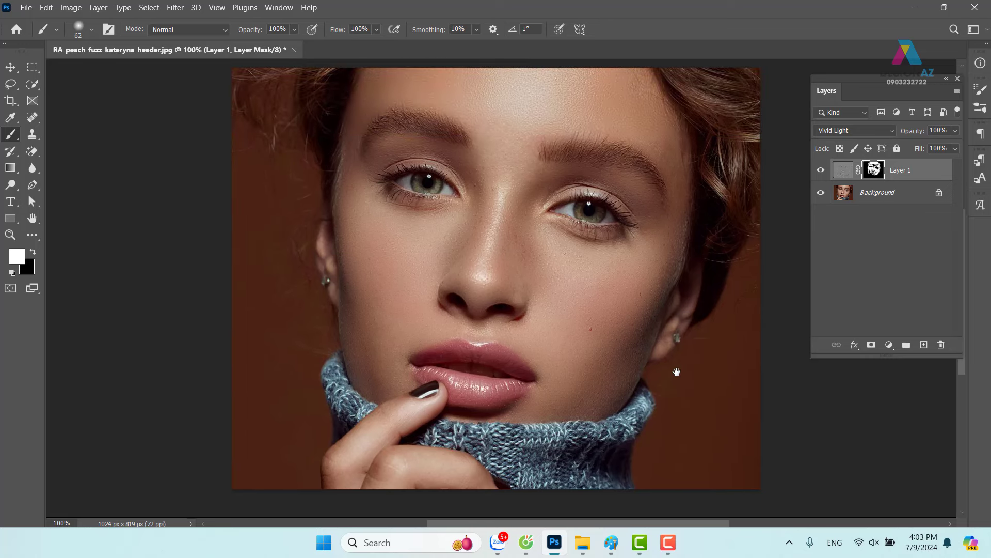
{"action": "key", "text": "ctrl+plus"}
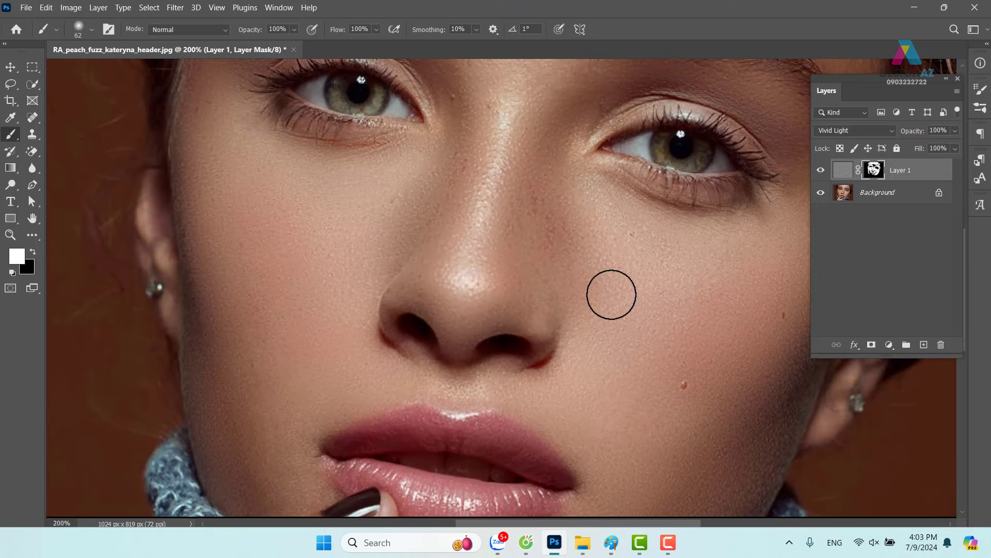
{"action": "left_click", "coordinate": [821, 194], "text": "alt"}
{"action": "left_click", "coordinate": [821, 194], "text": "alt"}
{"action": "key", "text": "ctrl+minus"}
{"action": "key", "text": "ctrl+minus"}
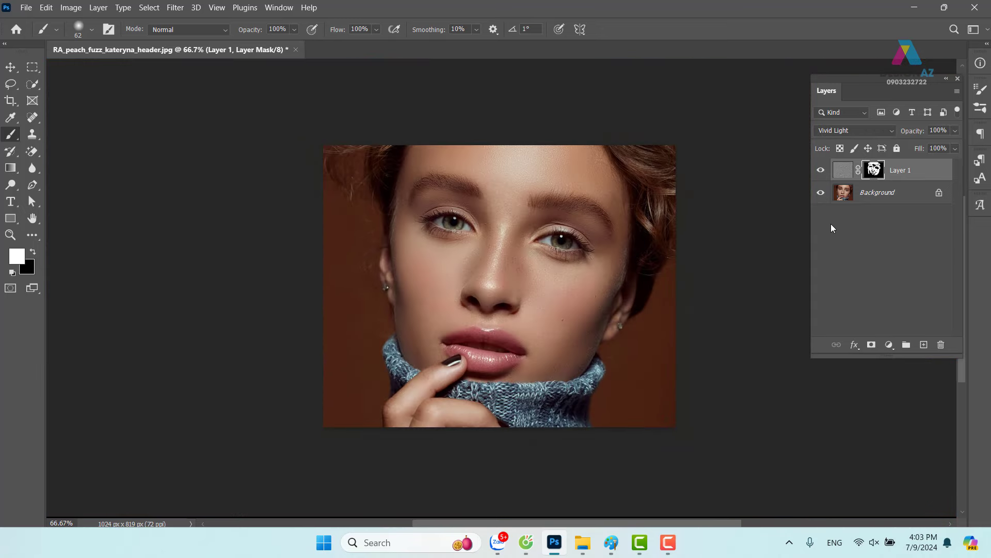
{"action": "key", "text": "ctrl+plus"}
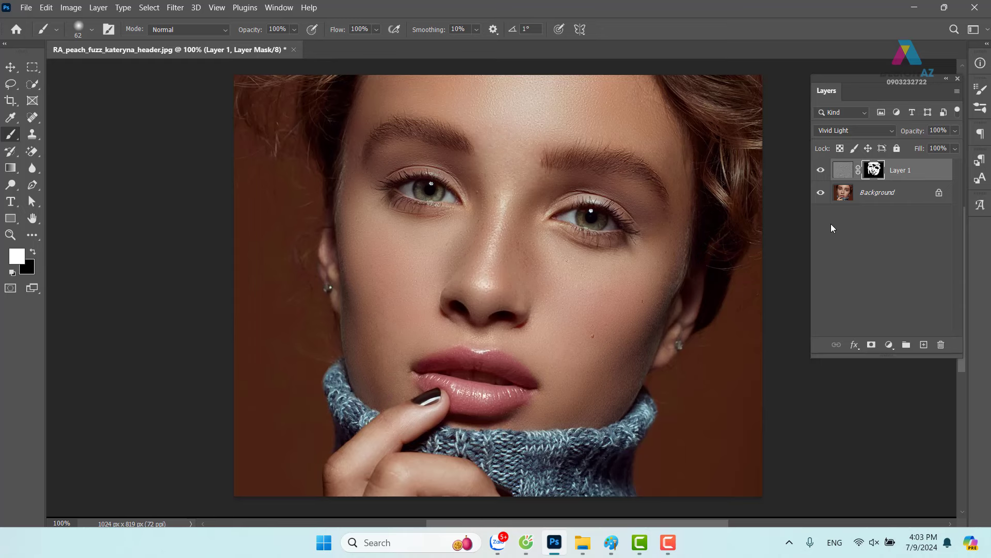
{"action": "key", "text": "ctrl+plus"}
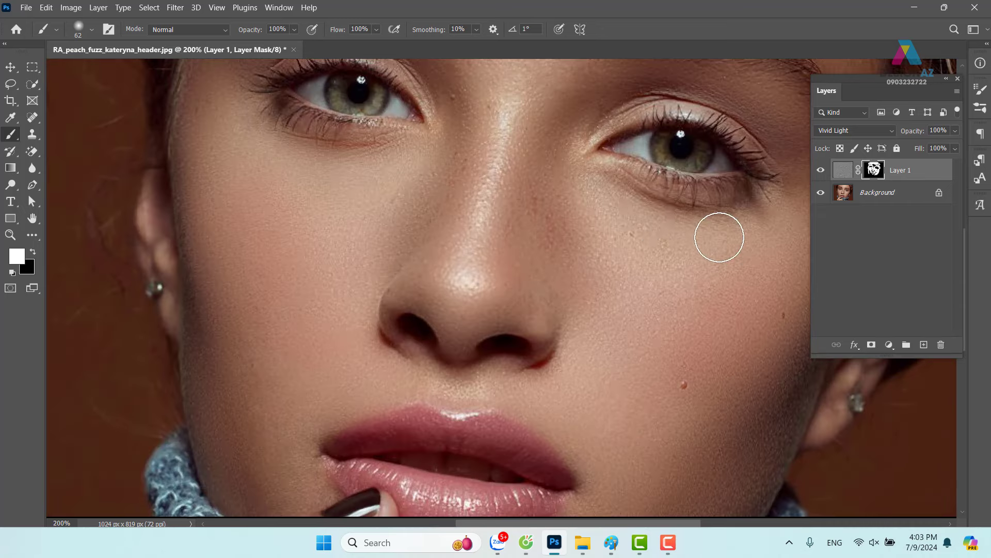
{"action": "left_click_drag", "start_coordinate": [591, 201], "coordinate": [547, 143]}
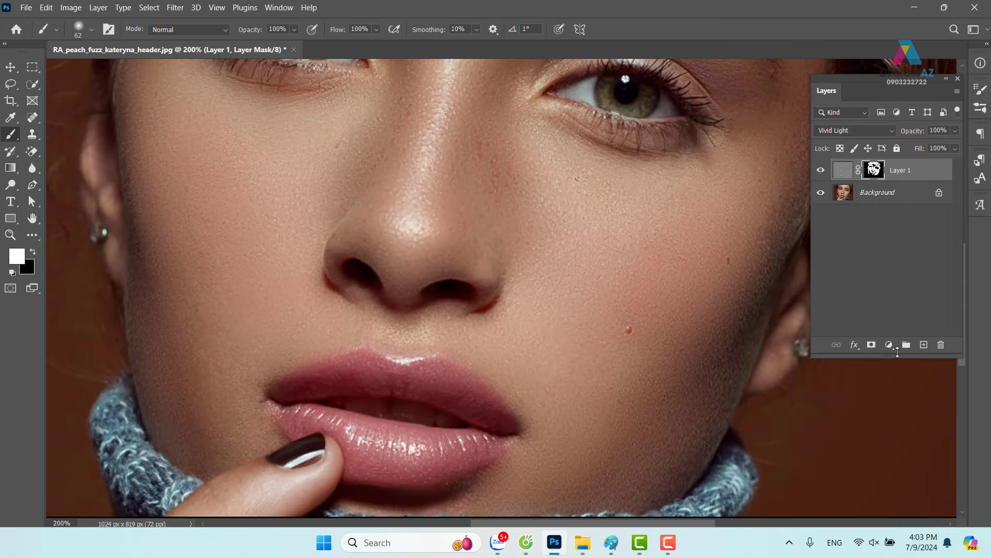
- Add a Color Balance layer and nudge the Midtones toward red and yellow
{"action": "left_click", "coordinate": [891, 349]}
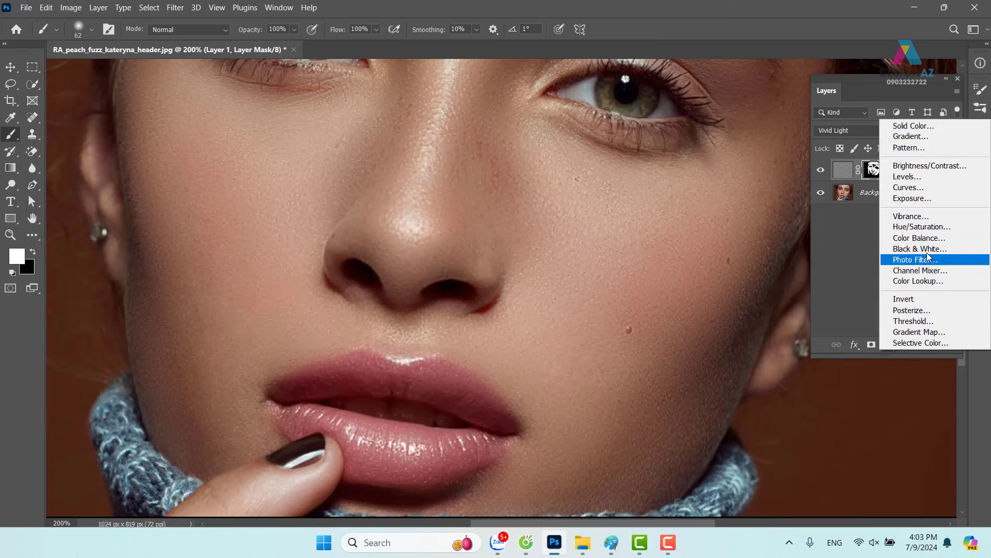
{"action": "left_click", "coordinate": [919, 237]}
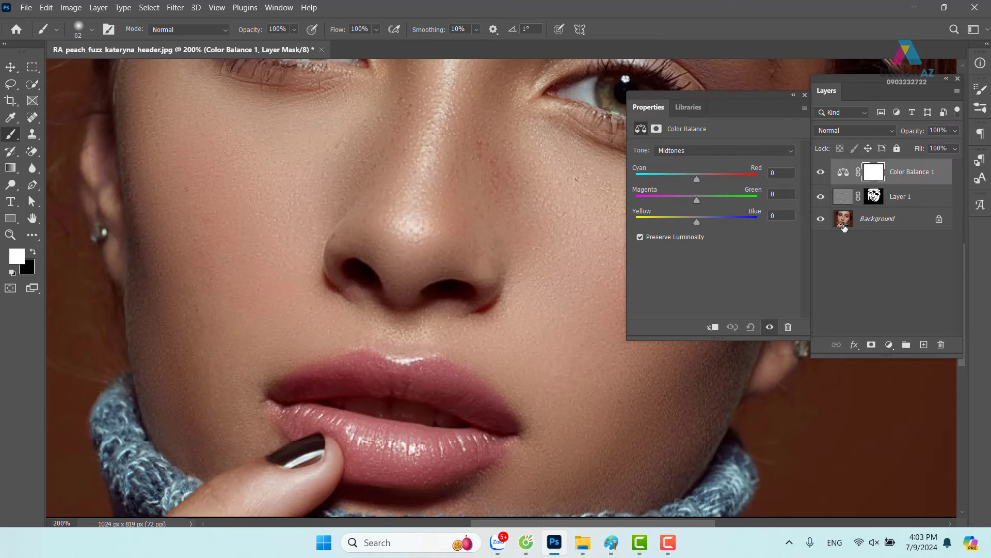
{"action": "left_click", "coordinate": [738, 152]}
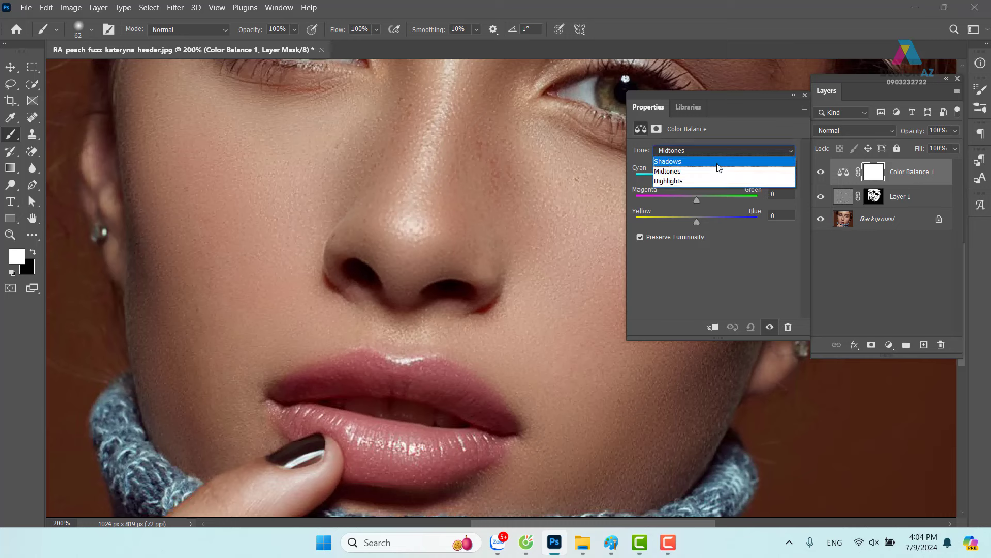
{"action": "left_click", "coordinate": [697, 163]}
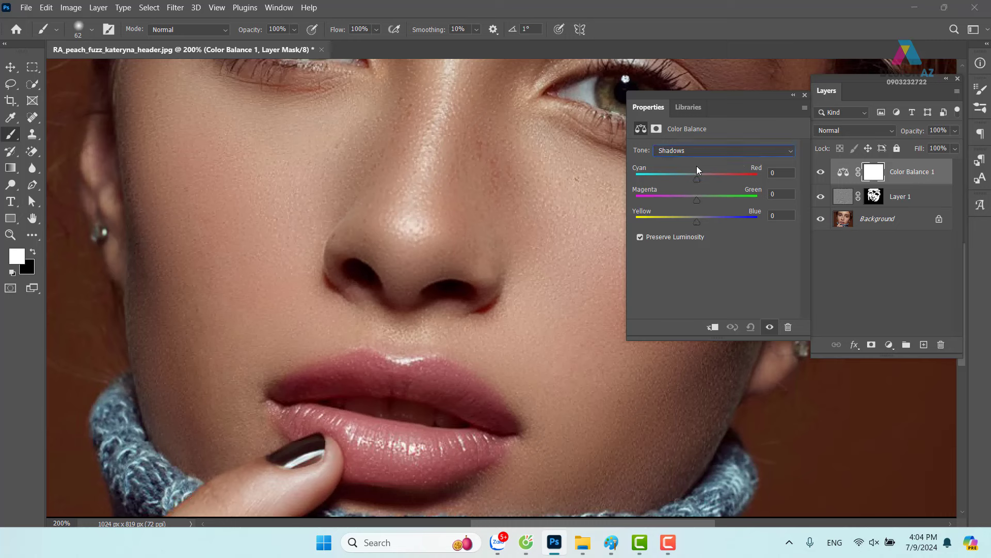
{"action": "left_click", "coordinate": [719, 148]}
{"action": "left_click", "coordinate": [709, 171]}
{"action": "left_click_drag", "start_coordinate": [697, 180], "coordinate": [705, 178]}
{"action": "left_click_drag", "start_coordinate": [697, 222], "coordinate": [691, 222]}
{"action": "left_click", "coordinate": [769, 328]}
- Shift the Shadows to cyan -19 and the Highlights toward red +10
{"action": "left_click", "coordinate": [744, 152]}
{"action": "left_click", "coordinate": [699, 161]}
{"action": "left_click_drag", "start_coordinate": [697, 180], "coordinate": [685, 182]}
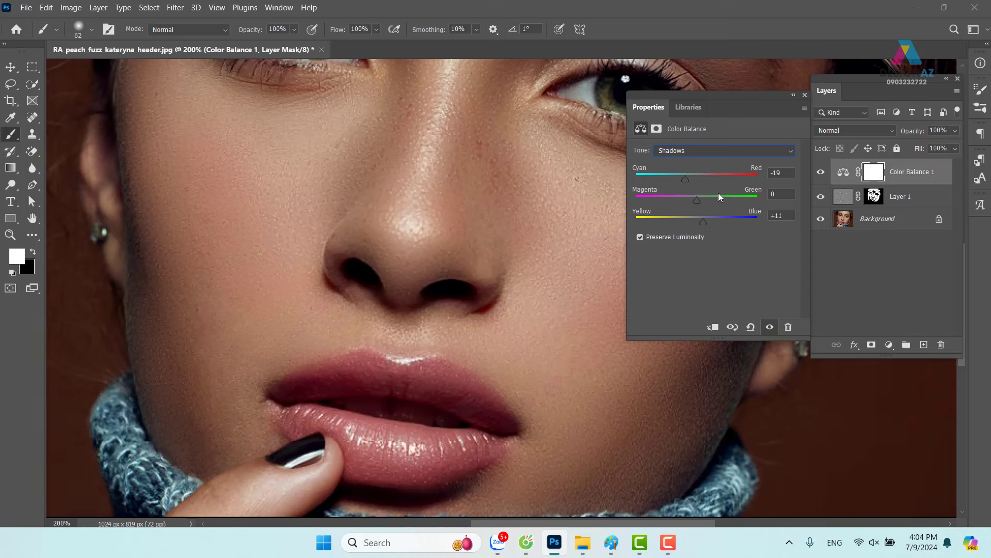
{"action": "left_click", "coordinate": [721, 151]}
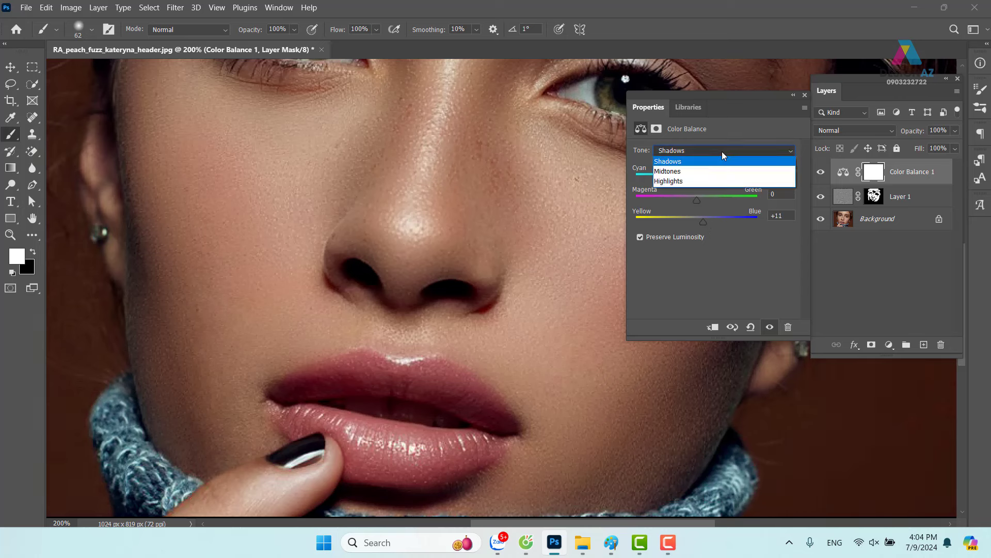
{"action": "left_click", "coordinate": [709, 181]}
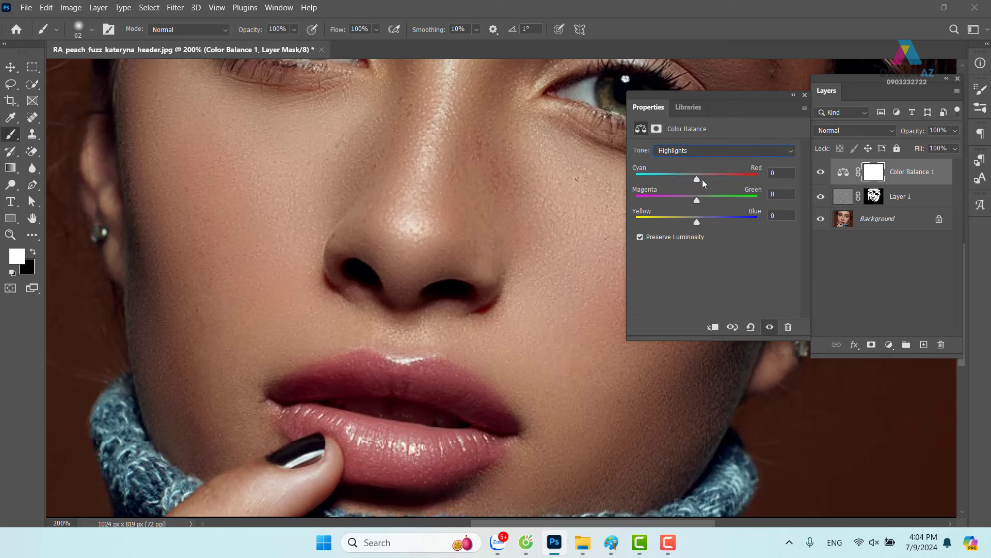
{"action": "left_click_drag", "start_coordinate": [696, 181], "coordinate": [703, 182]}
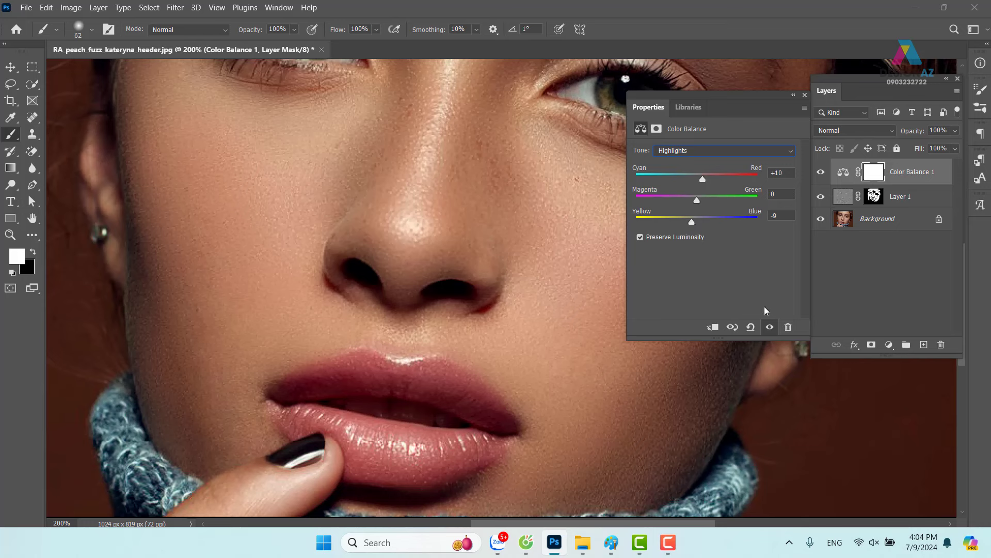
{"action": "left_click", "coordinate": [769, 327]}
{"action": "left_click", "coordinate": [770, 328]}
- Close the Color Balance properties and toggle the layer to compare the warmed portrait
{"action": "left_click", "coordinate": [804, 96]}
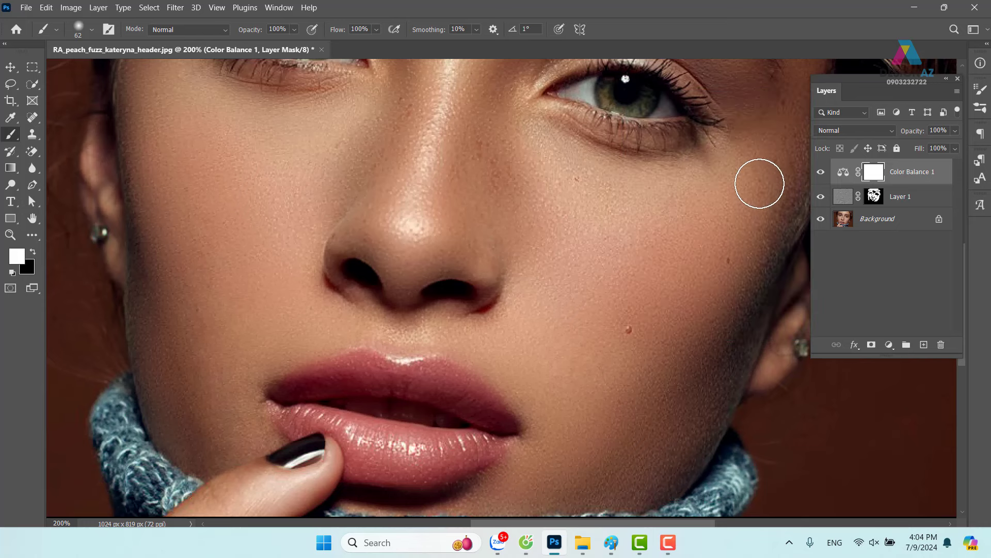
{"action": "key", "text": "ctrl+1"}
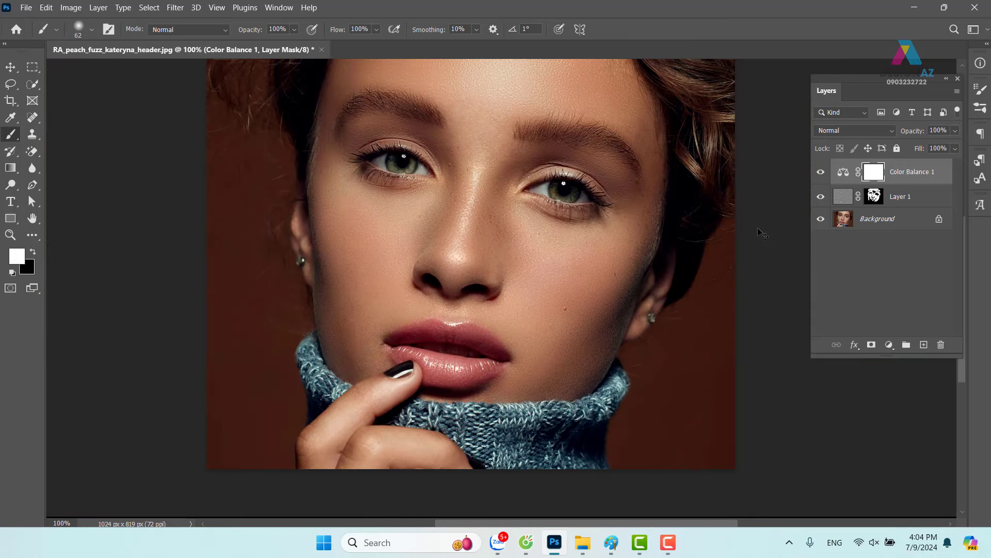
{"action": "left_click", "coordinate": [820, 172]}
{"action": "left_click", "coordinate": [820, 172]}
{"action": "left_click", "coordinate": [820, 172]}
{"action": "scroll", "coordinate": [674, 281], "scroll_direction": "up", "scroll_amount": 2}
{"action": "left_click_drag", "start_coordinate": [604, 290], "coordinate": [568, 297]}
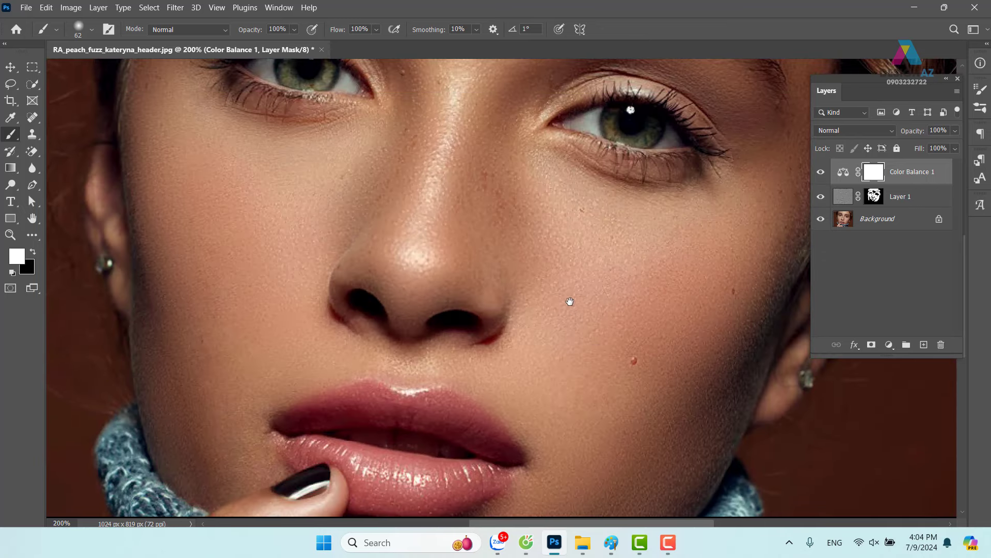
{"action": "scroll", "coordinate": [570, 301], "scroll_direction": "down", "scroll_amount": 2}
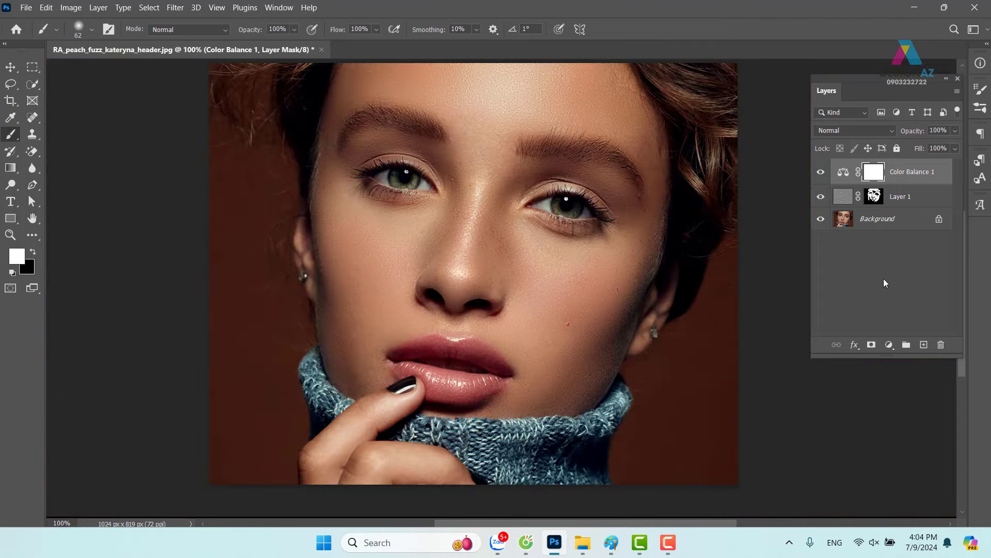
{"action": "left_click", "coordinate": [894, 351]}
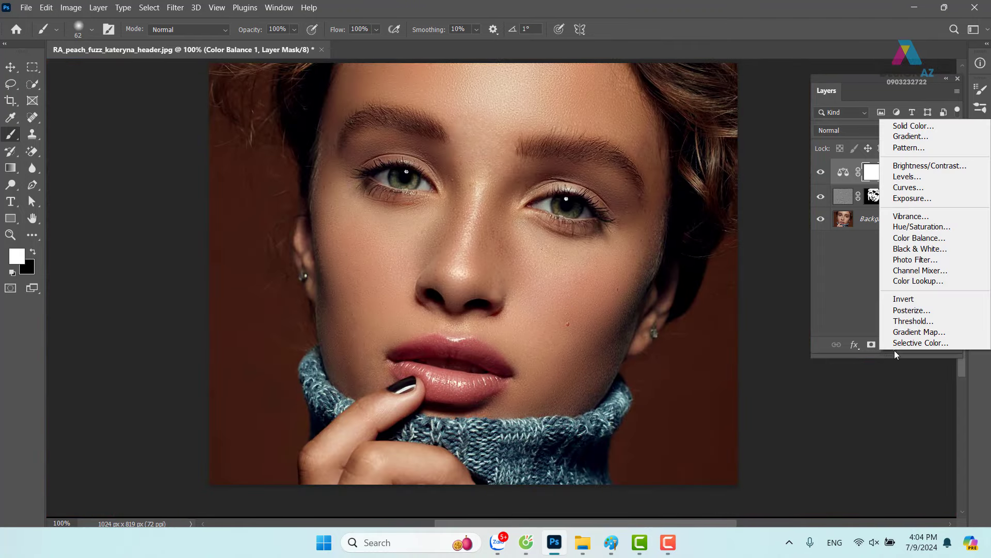
- Add a Levels 1 adjustment layer with its blend mode set to Screen
{"action": "left_click", "coordinate": [921, 178]}
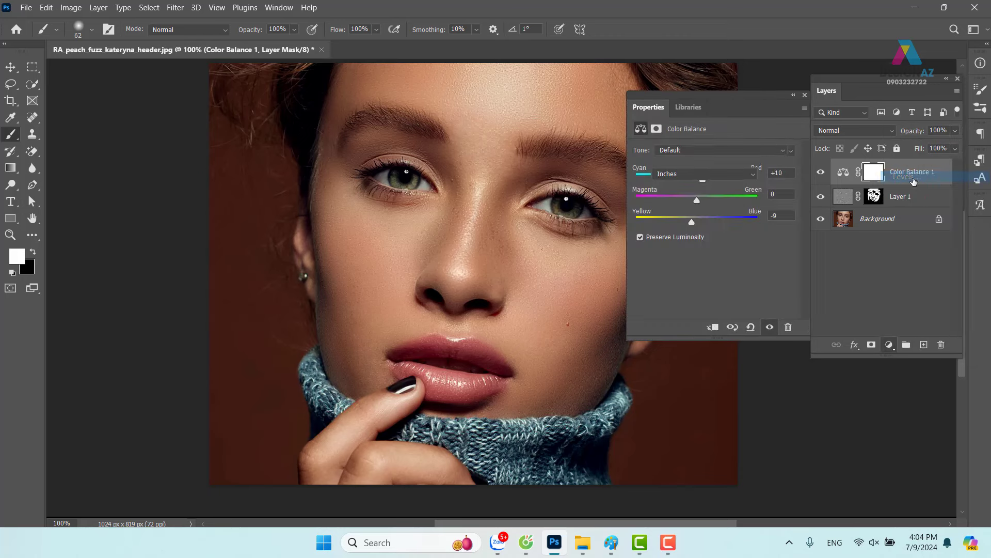
{"action": "left_click", "coordinate": [805, 95]}
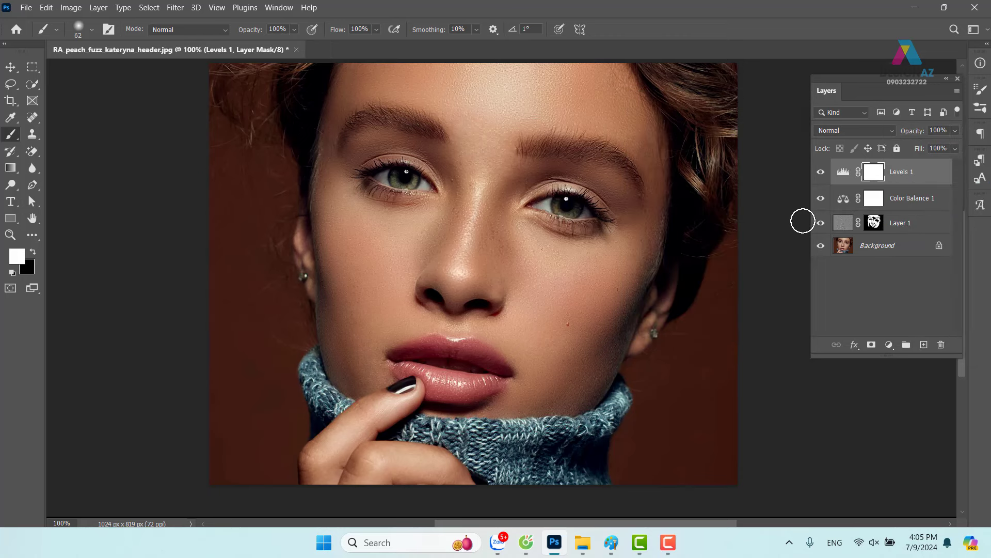
{"action": "left_click", "coordinate": [886, 133]}
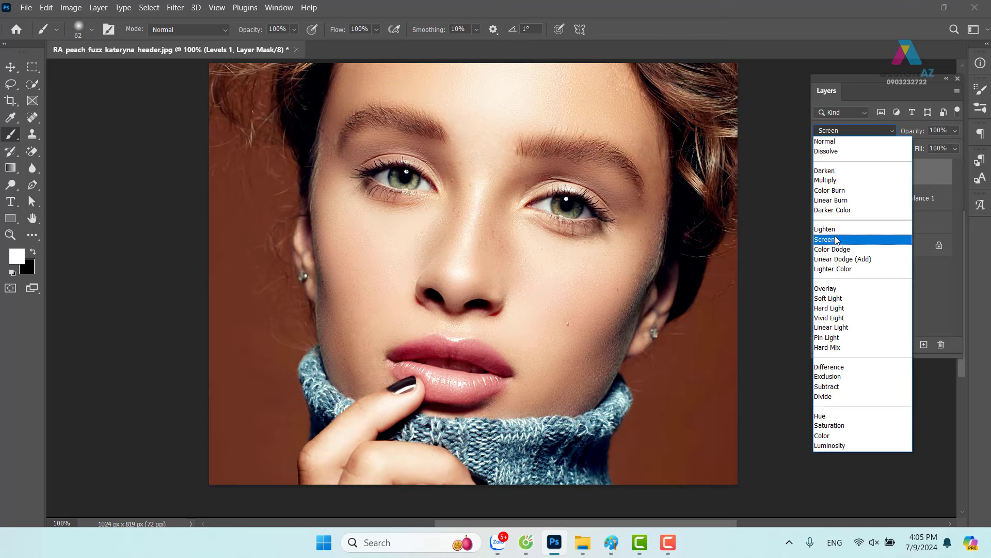
{"action": "left_click", "coordinate": [844, 235]}
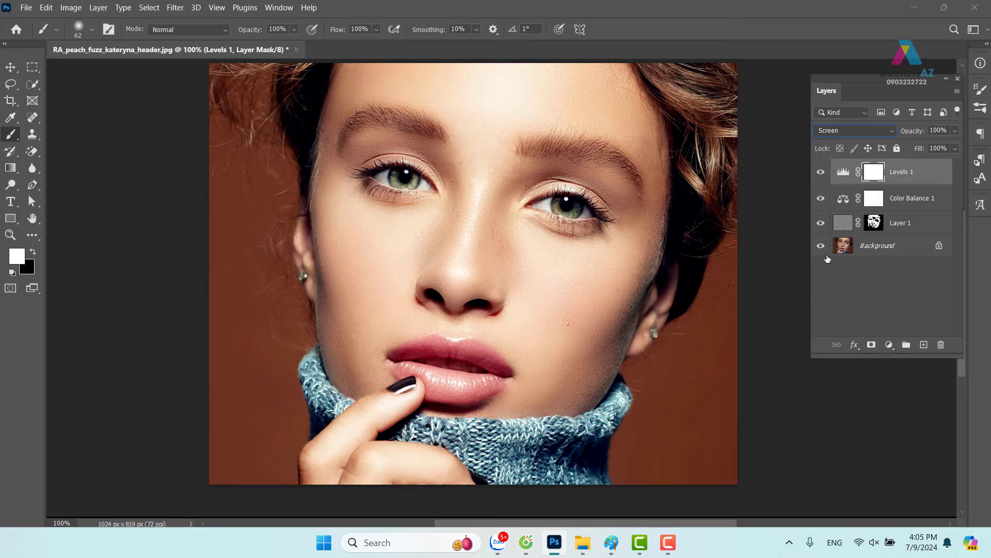
- Split the Blend If black slider so Levels 1 blends in from 155/208 to 255
{"action": "right_click", "coordinate": [910, 179]}
{"action": "left_click", "coordinate": [785, 5]}
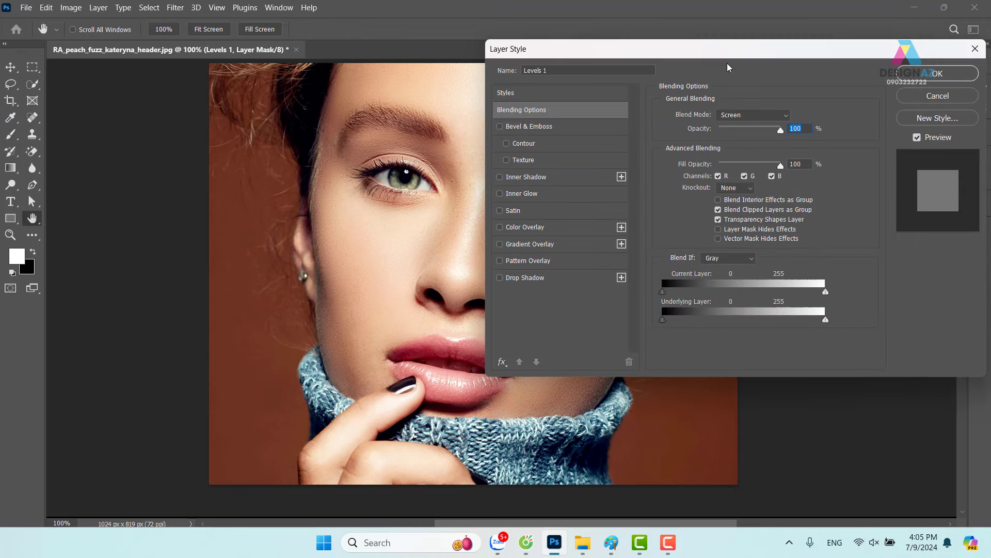
{"action": "left_click_drag", "start_coordinate": [727, 67], "coordinate": [804, 60]}
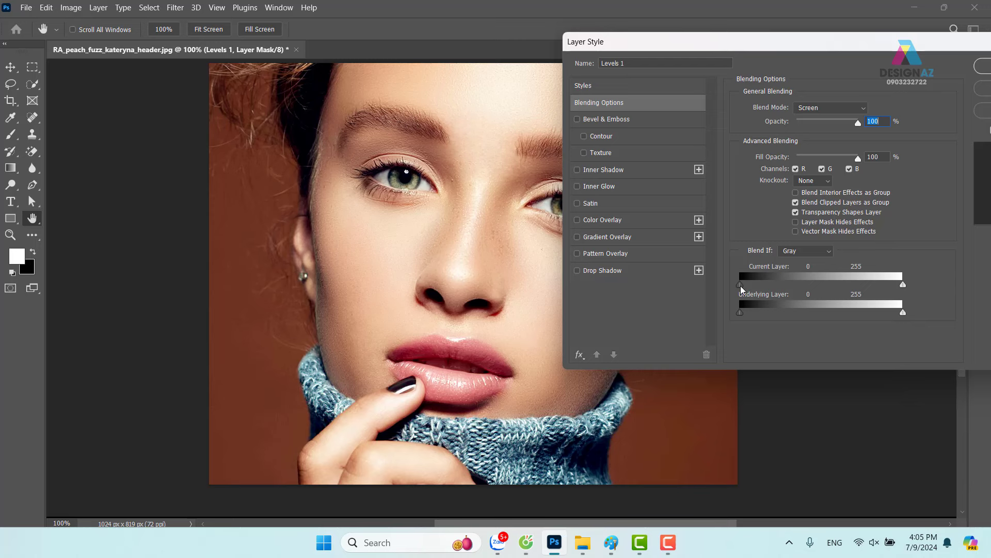
{"action": "left_click_drag", "start_coordinate": [741, 284], "coordinate": [841, 287]}
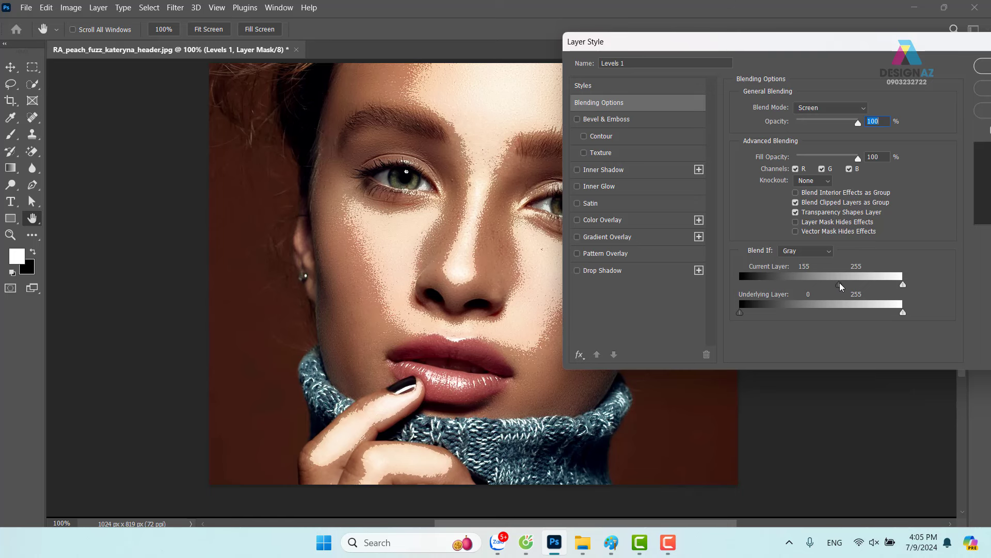
{"action": "left_click_drag", "start_coordinate": [845, 287], "coordinate": [866, 287]}
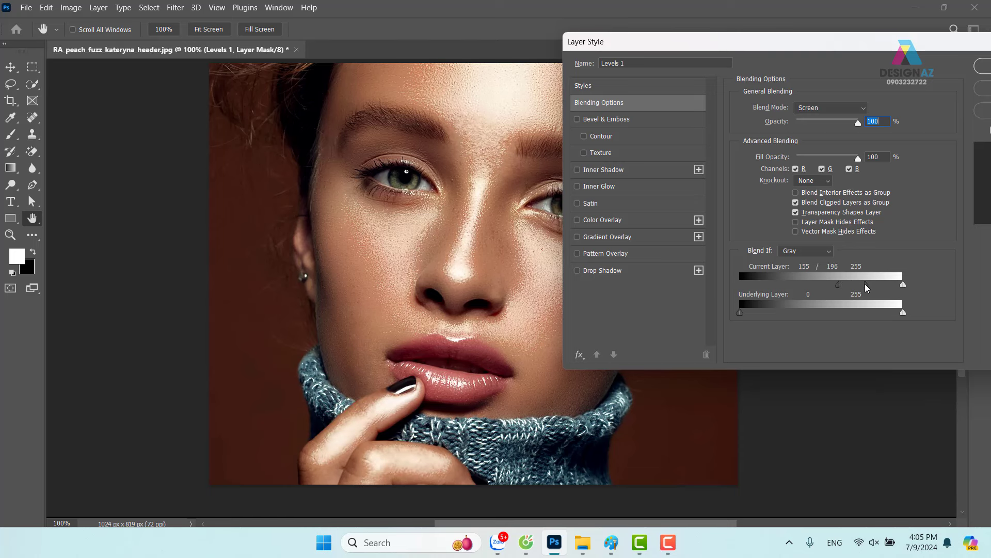
{"action": "left_click_drag", "start_coordinate": [866, 283], "coordinate": [868, 284]}
{"action": "left_click_drag", "start_coordinate": [863, 48], "coordinate": [243, 73]}
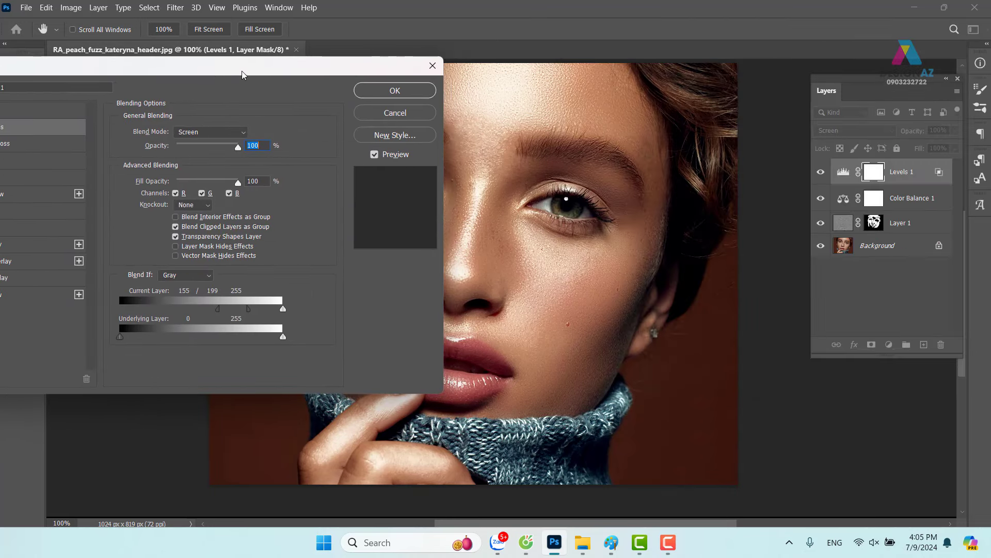
{"action": "left_click_drag", "start_coordinate": [249, 309], "coordinate": [255, 309]}
{"action": "left_click", "coordinate": [405, 91]}
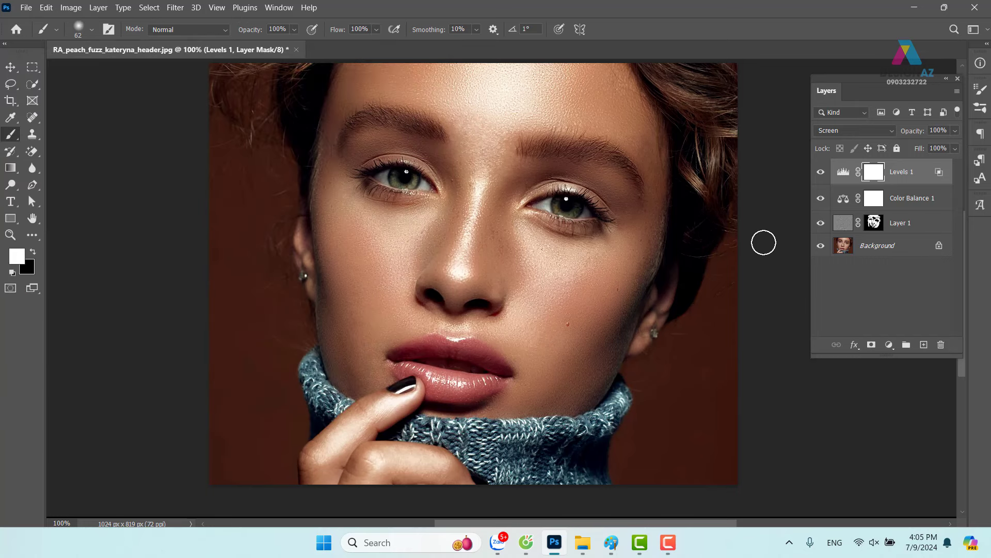
{"action": "left_click", "coordinate": [821, 172]}
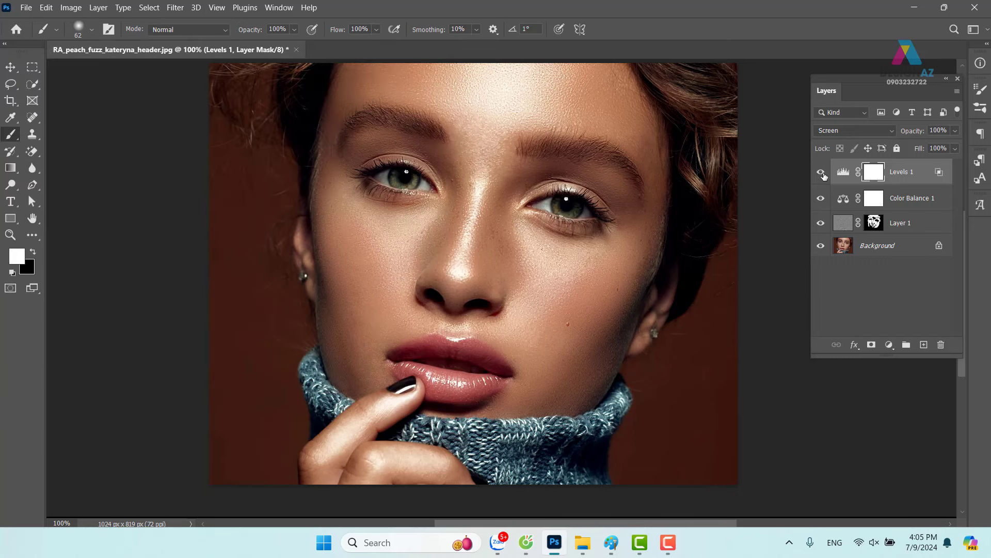